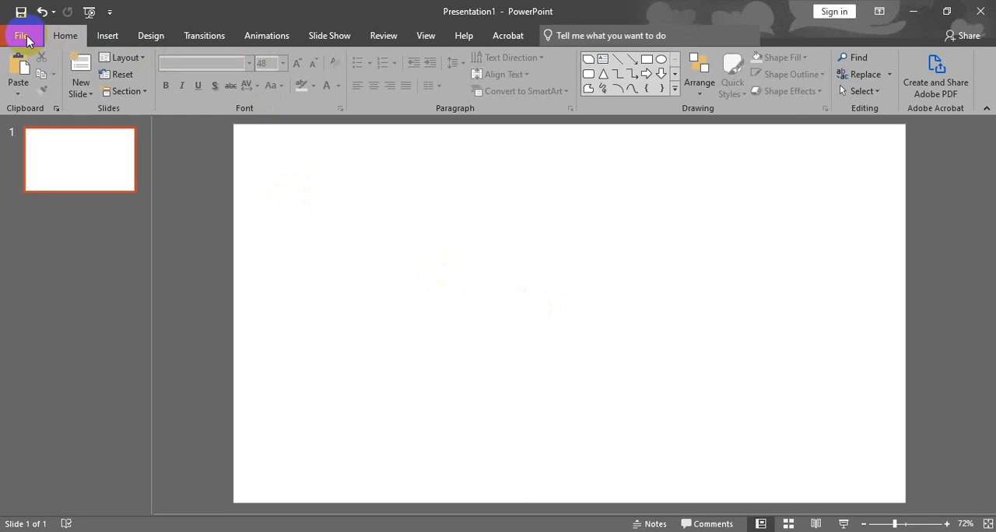
- Create a new presentation from the "Project stage timeline" template in the Infographics suggestions
{"action": "left_click", "coordinate": [22, 36]}
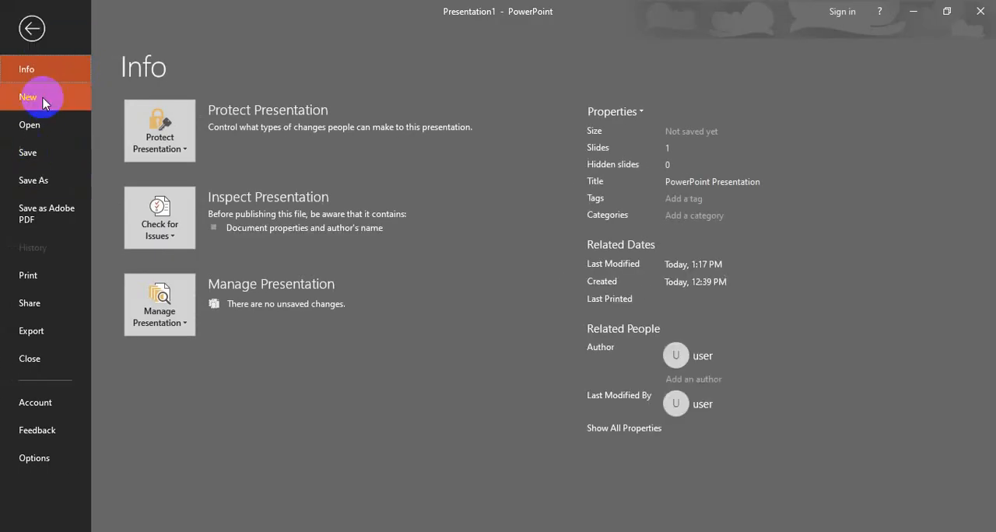
{"action": "left_click", "coordinate": [41, 100]}
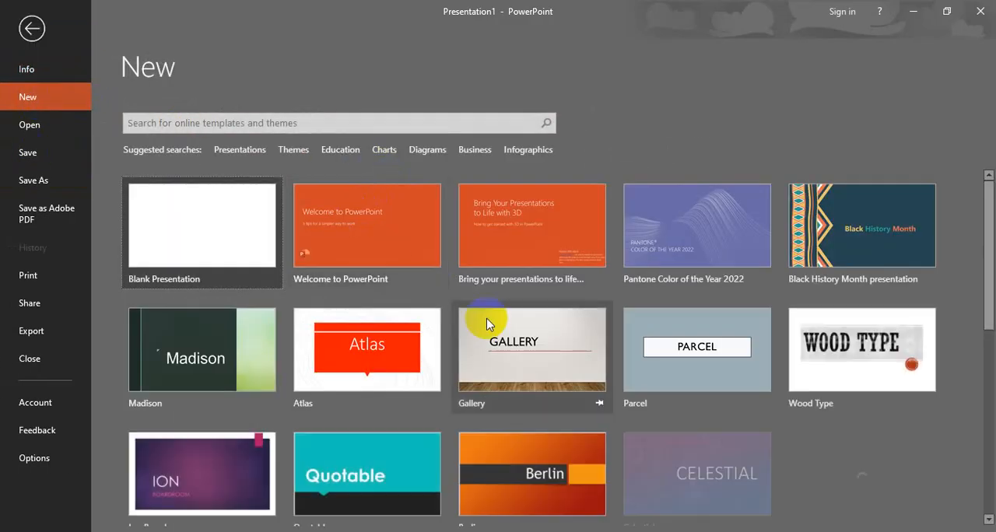
{"action": "scroll", "coordinate": [488, 324], "scroll_direction": "down", "scroll_amount": 3}
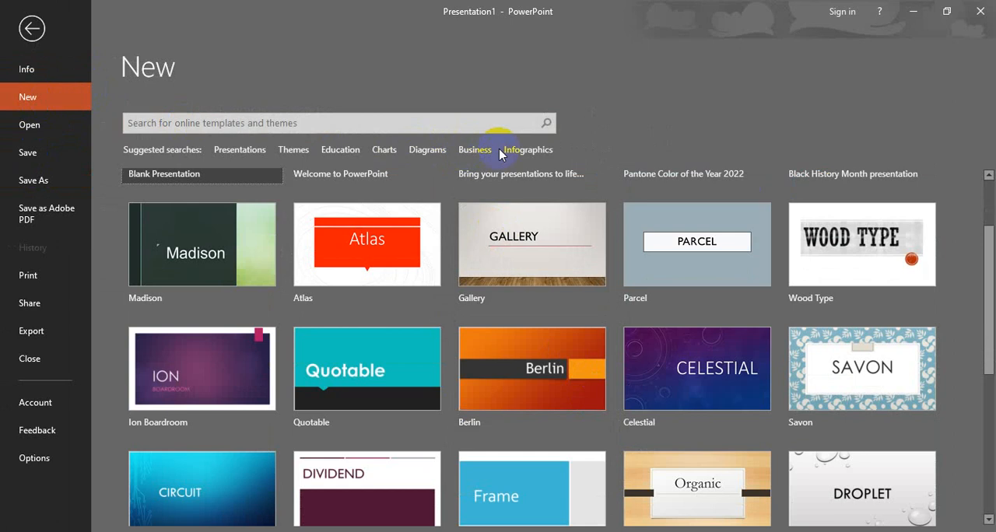
{"action": "left_click", "coordinate": [513, 151]}
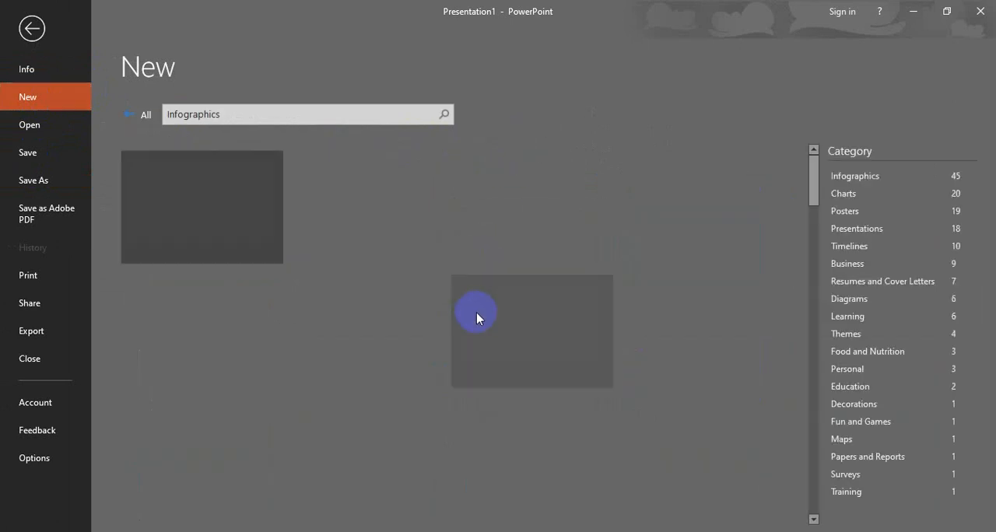
{"action": "scroll", "coordinate": [444, 302], "scroll_direction": "down", "scroll_amount": 2}
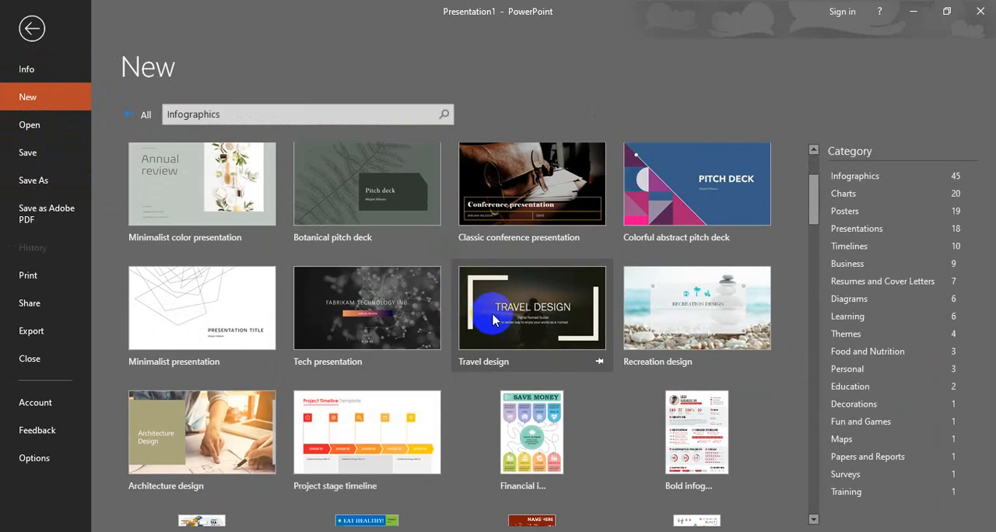
{"action": "scroll", "coordinate": [589, 321], "scroll_direction": "down", "scroll_amount": 2}
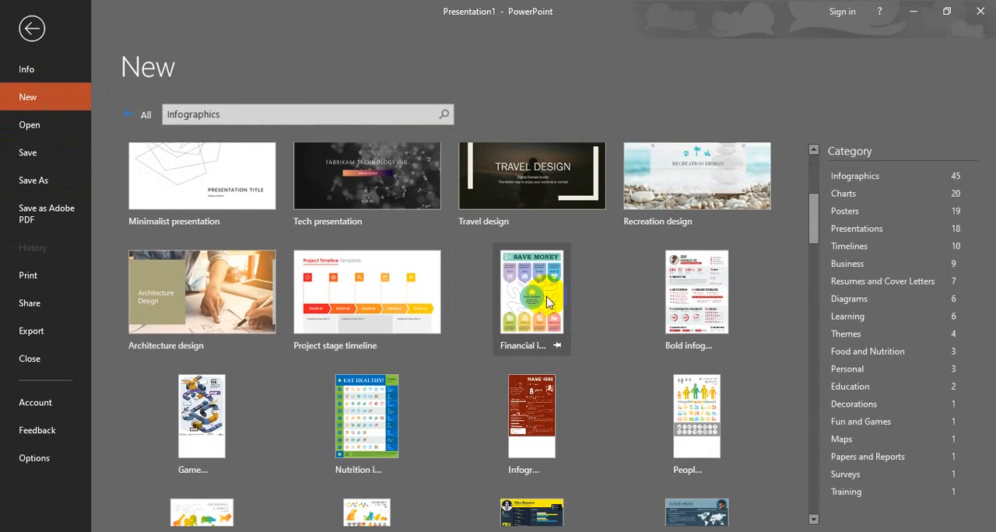
{"action": "left_click", "coordinate": [393, 278]}
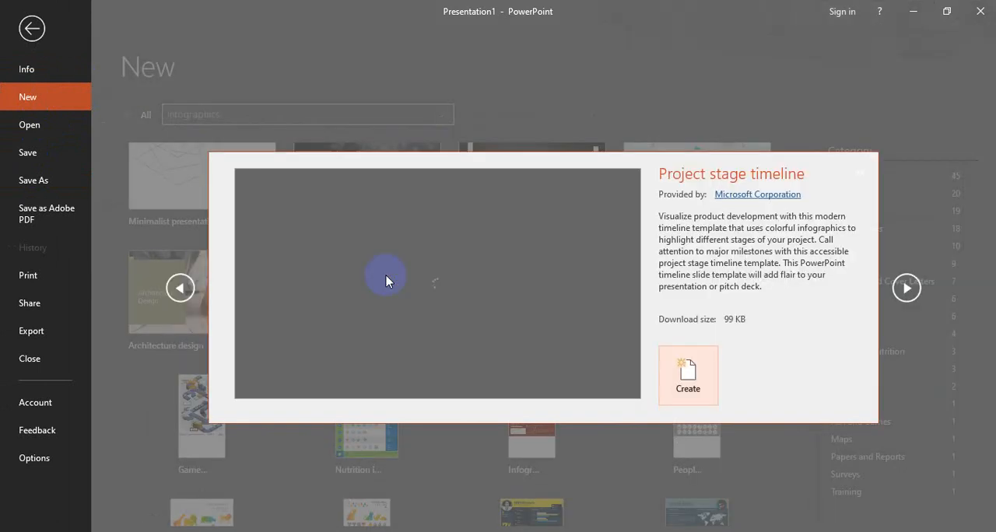
{"action": "left_click", "coordinate": [701, 368]}
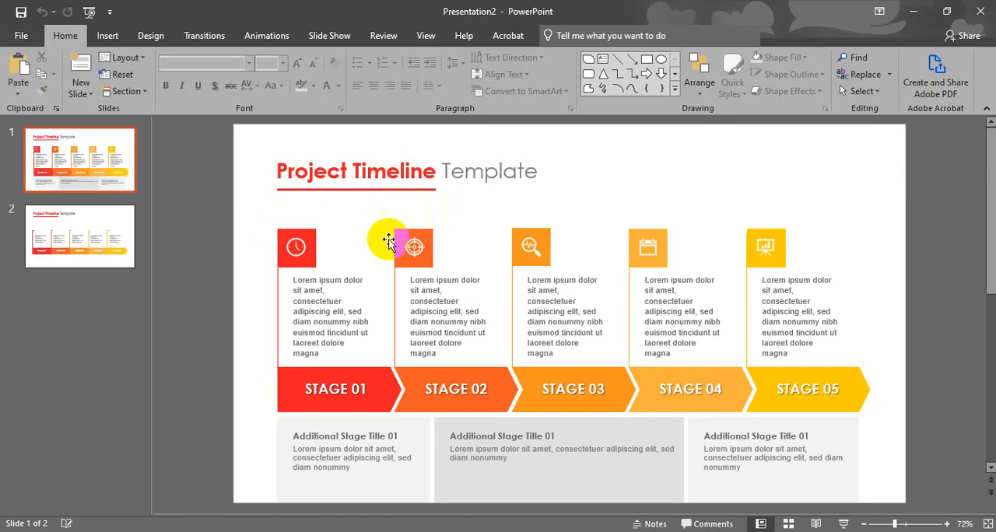
- Select the icons above the timeline stages one after another and try moving the magnifier icon above STAGE 03
{"action": "left_click", "coordinate": [303, 246]}
{"action": "left_click", "coordinate": [328, 266]}
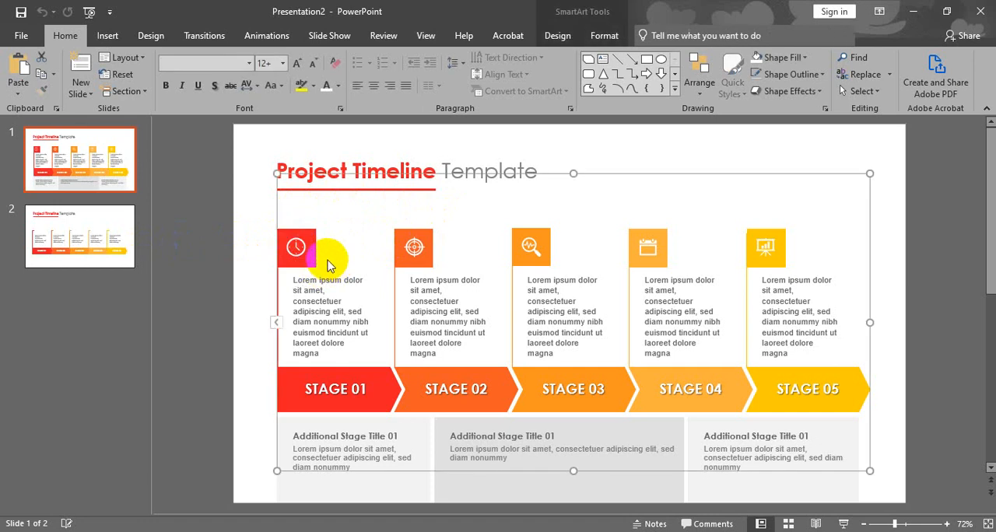
{"action": "left_click", "coordinate": [300, 243]}
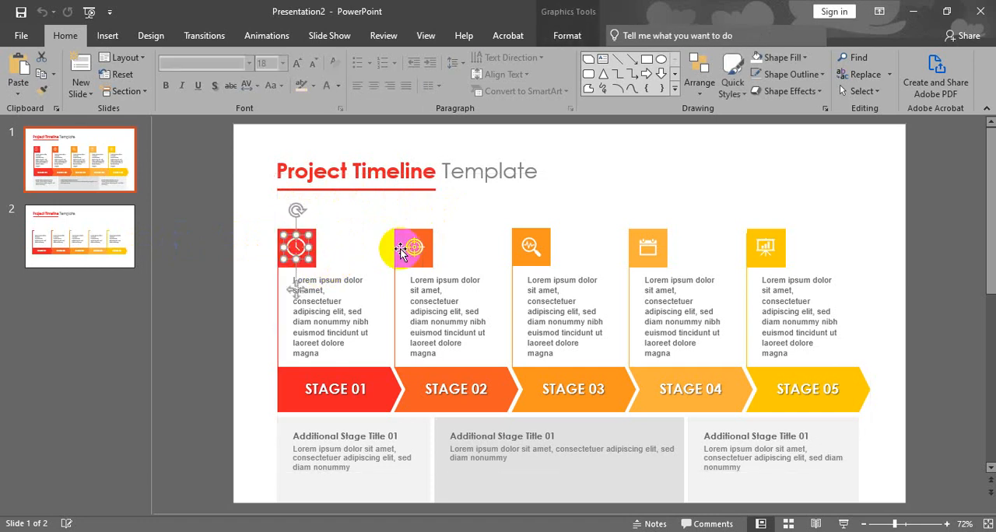
{"action": "left_click", "coordinate": [430, 235]}
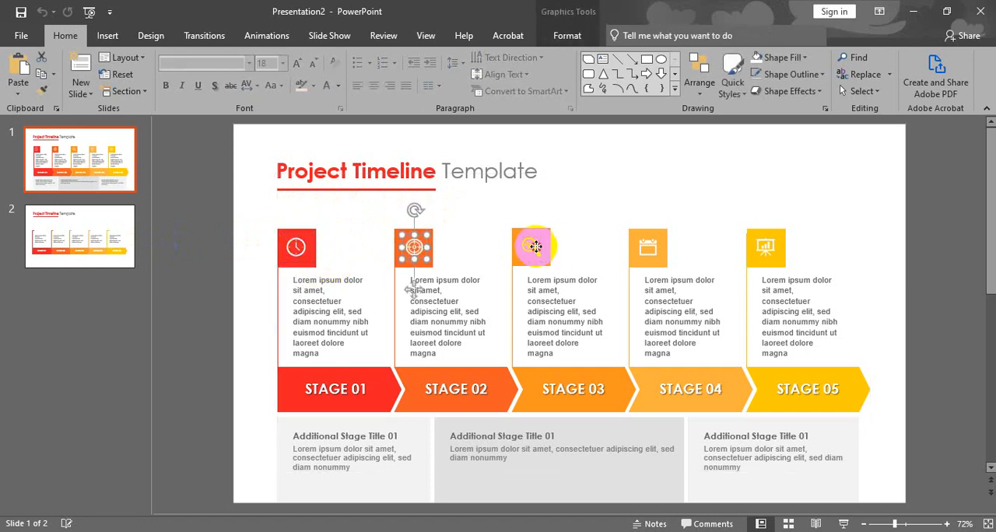
{"action": "key", "text": "Right"}
{"action": "key", "text": "Right"}
{"action": "key", "text": "Right"}
{"action": "key", "text": "Right"}
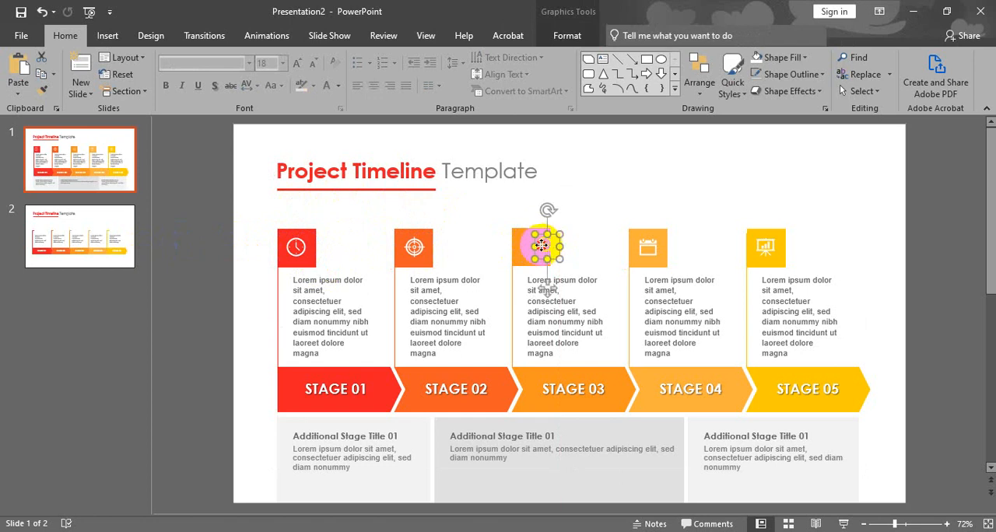
{"action": "left_click_drag", "start_coordinate": [541, 246], "coordinate": [536, 232]}
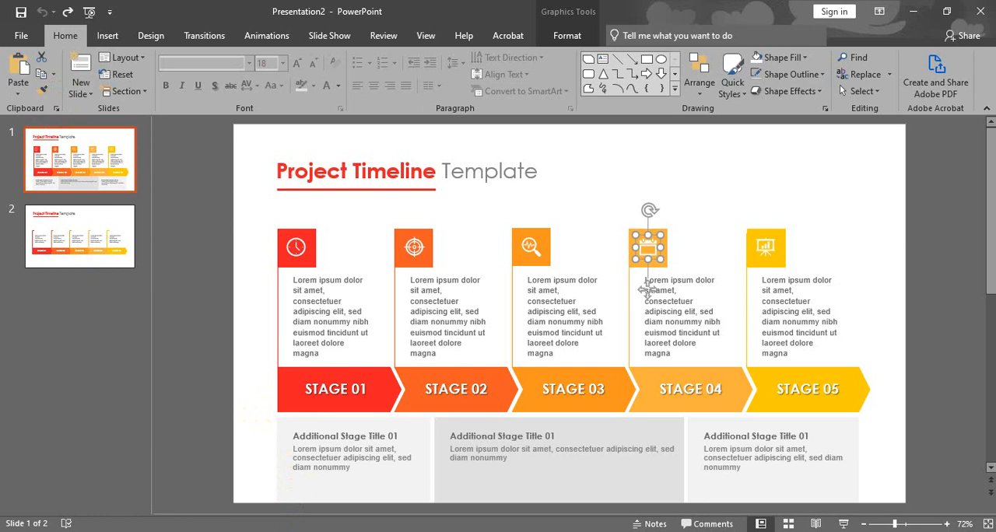
- Switch to the blank Presentation1 and draw a rectangle about 0.96" wide and 0.81" high in the slide's upper-left area
{"action": "left_click", "coordinate": [241, 493]}
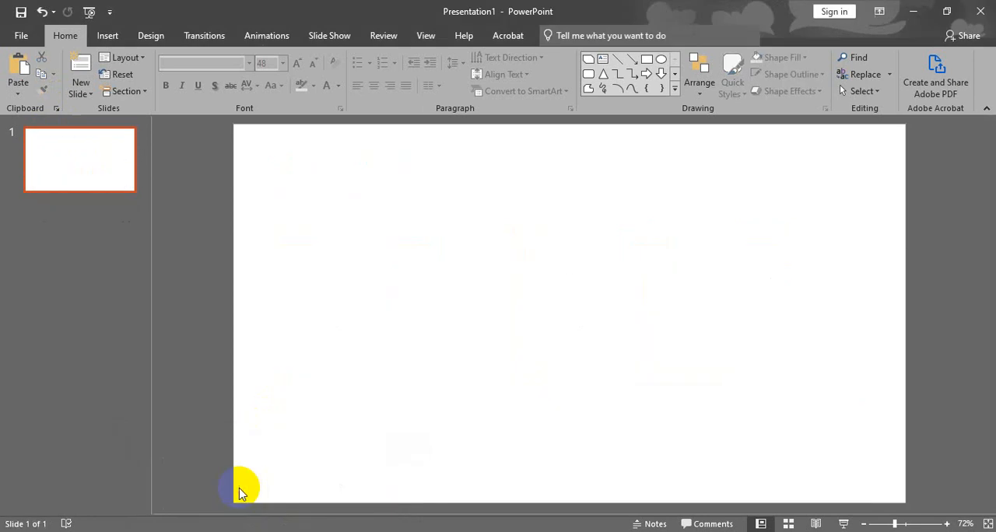
{"action": "left_click", "coordinate": [107, 35]}
{"action": "left_click", "coordinate": [215, 78]}
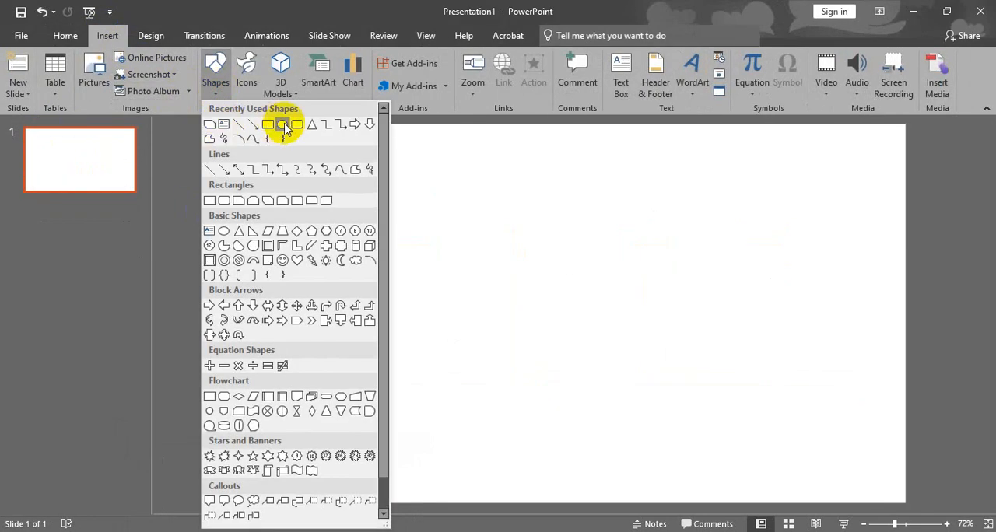
{"action": "left_click", "coordinate": [267, 124]}
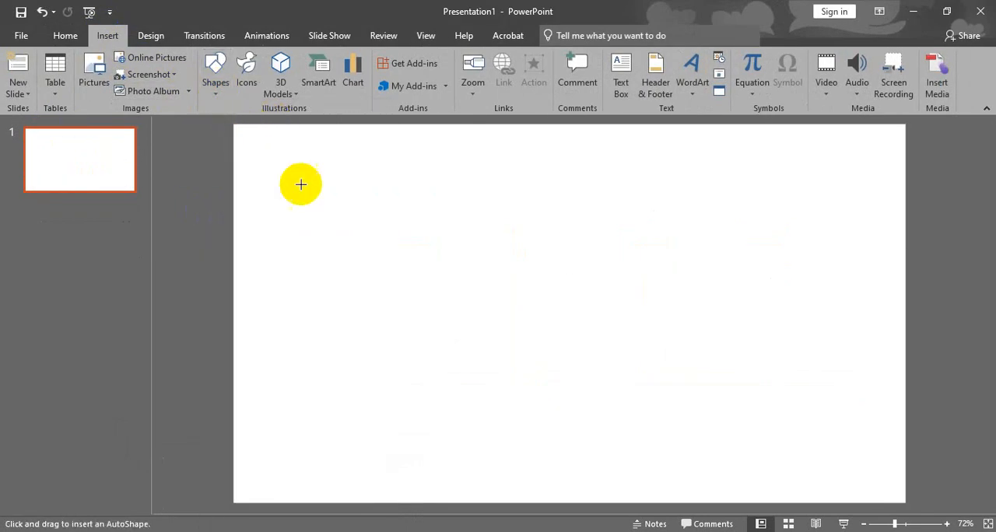
{"action": "mouse_move", "coordinate": [324, 190]}
{"action": "left_mouse_down"}
{"action": "mouse_move", "coordinate": [350, 254]}
{"action": "mouse_move", "coordinate": [468, 307]}
{"action": "mouse_move", "coordinate": [520, 293]}
{"action": "mouse_move", "coordinate": [513, 298]}
{"action": "left_mouse_up"}
{"action": "mouse_move", "coordinate": [456, 248]}
{"action": "left_mouse_down"}
{"action": "mouse_move", "coordinate": [503, 271]}
{"action": "mouse_move", "coordinate": [503, 263]}
{"action": "mouse_move", "coordinate": [475, 272]}
{"action": "left_mouse_up"}
{"action": "left_click_drag", "start_coordinate": [528, 318], "coordinate": [362, 254]}
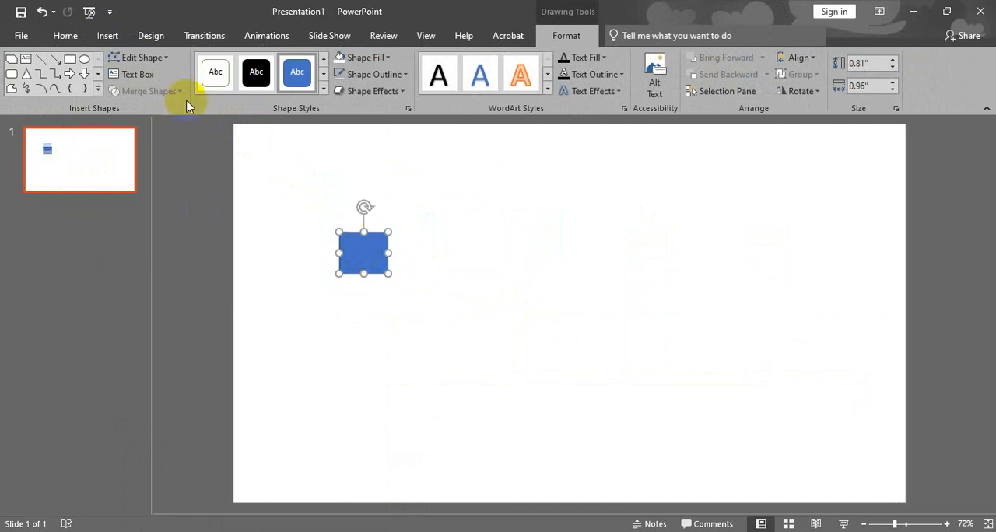
- Remove the outline from the blue rectangle
{"action": "left_click", "coordinate": [368, 75]}
{"action": "left_click", "coordinate": [359, 199]}
{"action": "left_click", "coordinate": [438, 230]}
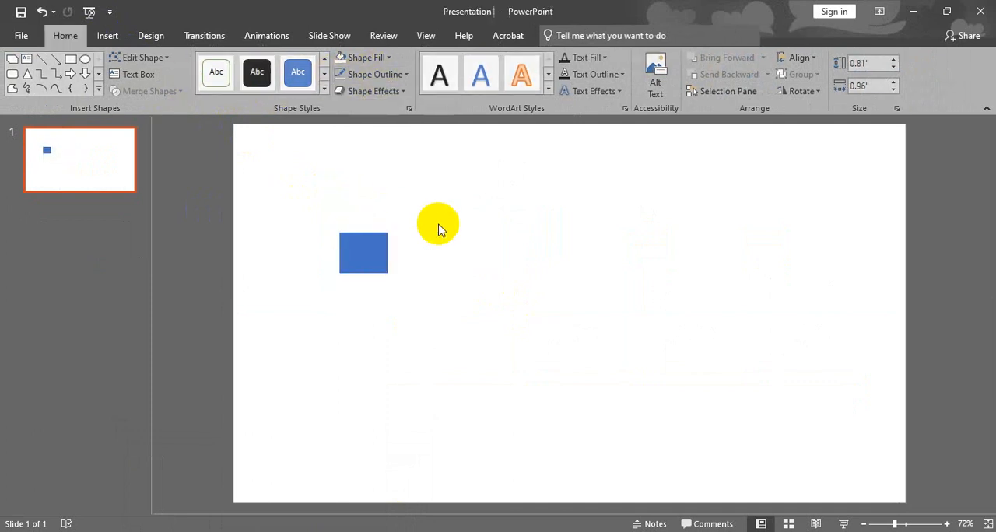
- Fill the rectangle with the orange theme colour
{"action": "double_click", "coordinate": [373, 254]}
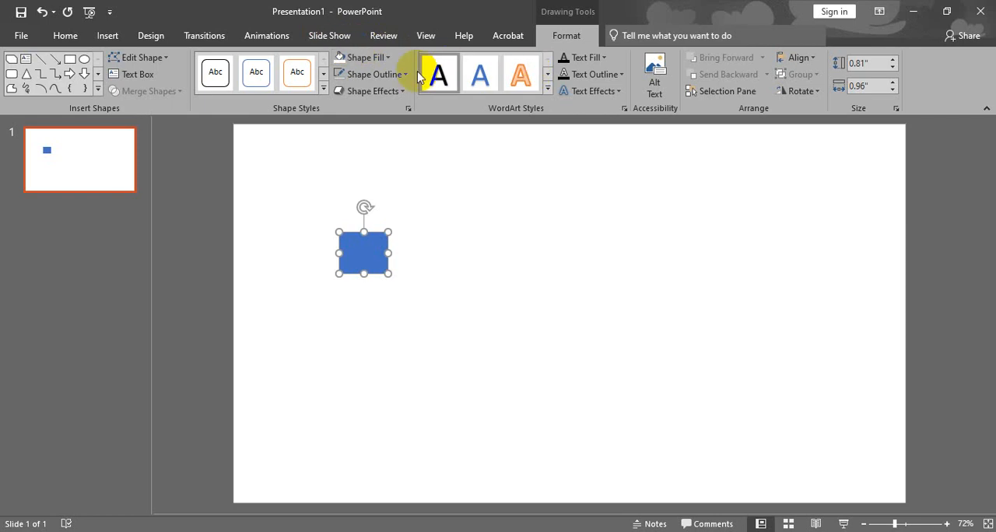
{"action": "left_click", "coordinate": [383, 61]}
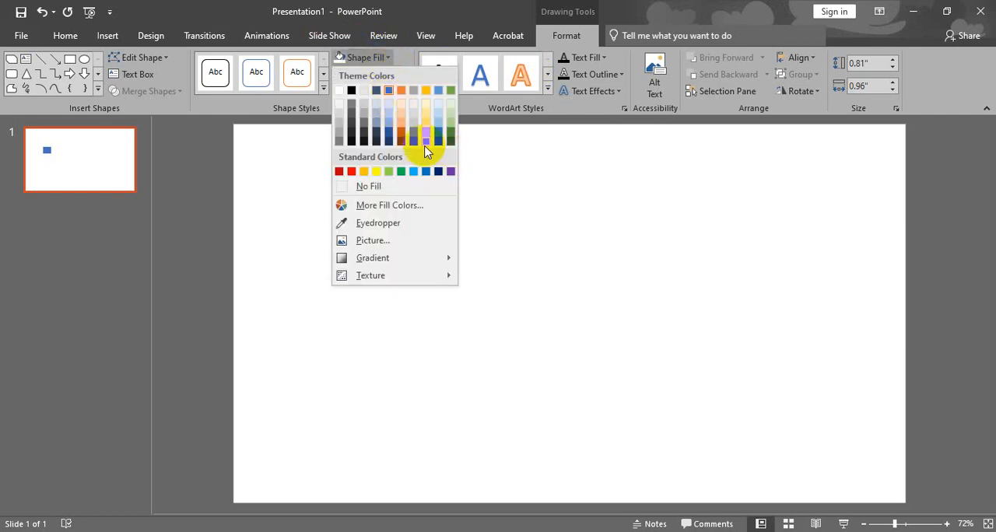
{"action": "left_click", "coordinate": [401, 94]}
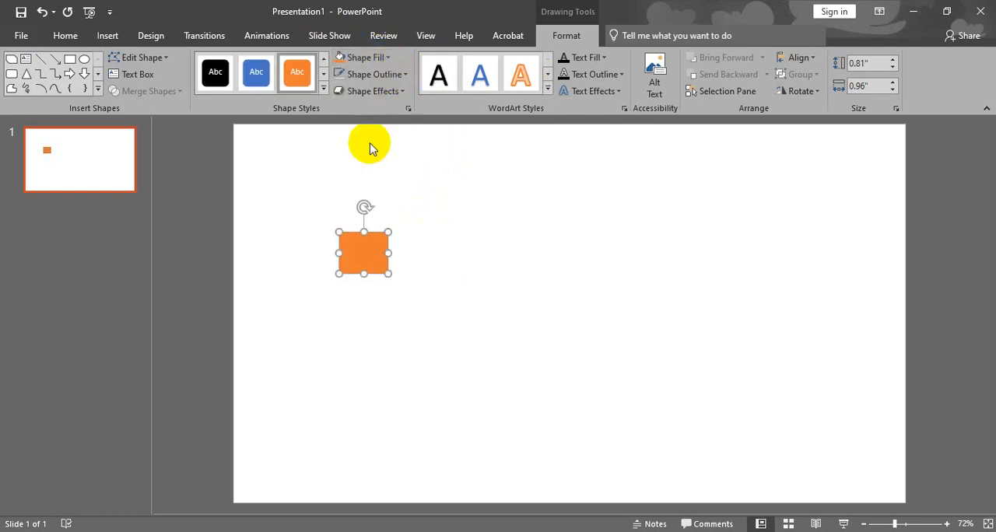
- Fill the rectangle with the standard dark blue and shift it slightly to the right
{"action": "left_click", "coordinate": [366, 58]}
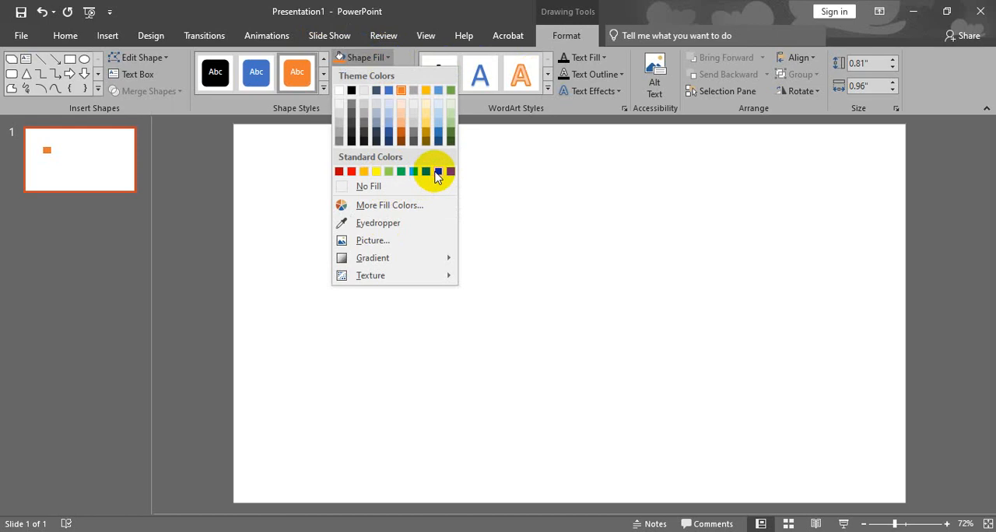
{"action": "left_click", "coordinate": [436, 173]}
{"action": "left_click", "coordinate": [418, 219]}
{"action": "left_click_drag", "start_coordinate": [384, 247], "coordinate": [408, 247]}
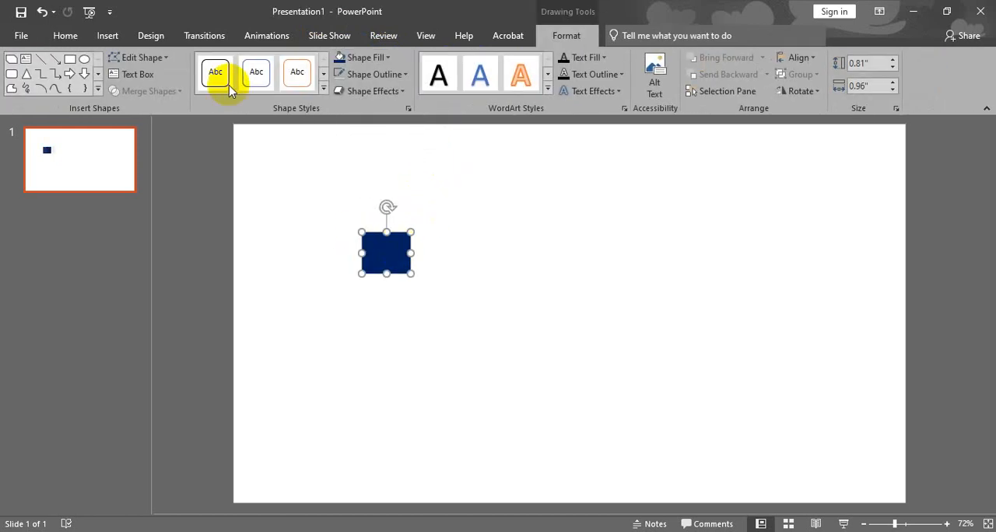
- Open the icon library and browse its categories for an icon suitable for the rectangle
{"action": "left_click", "coordinate": [106, 37]}
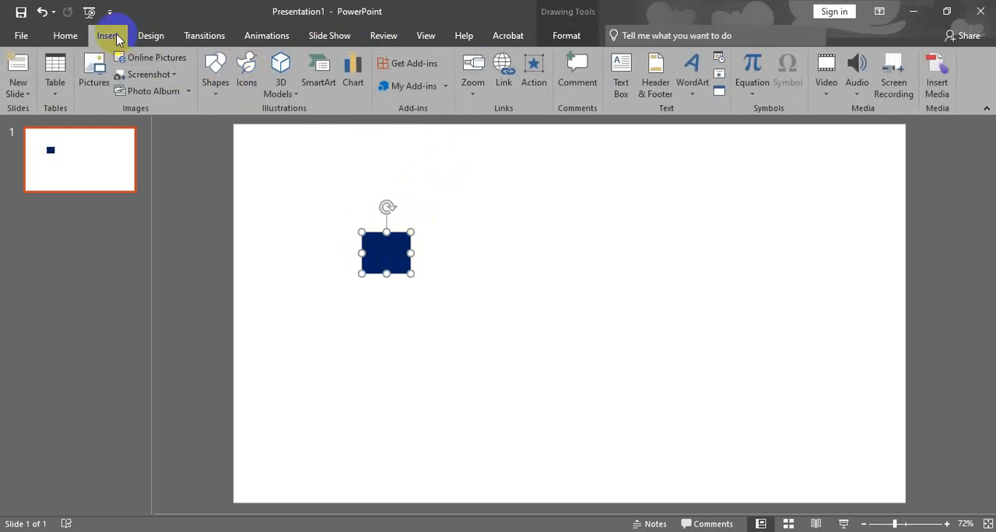
{"action": "left_click", "coordinate": [248, 78]}
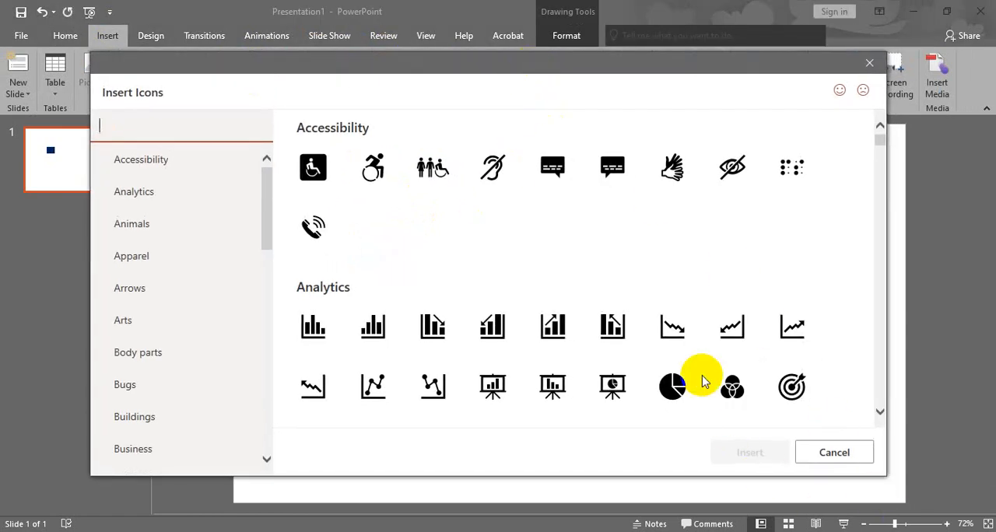
{"action": "left_click", "coordinate": [319, 99]}
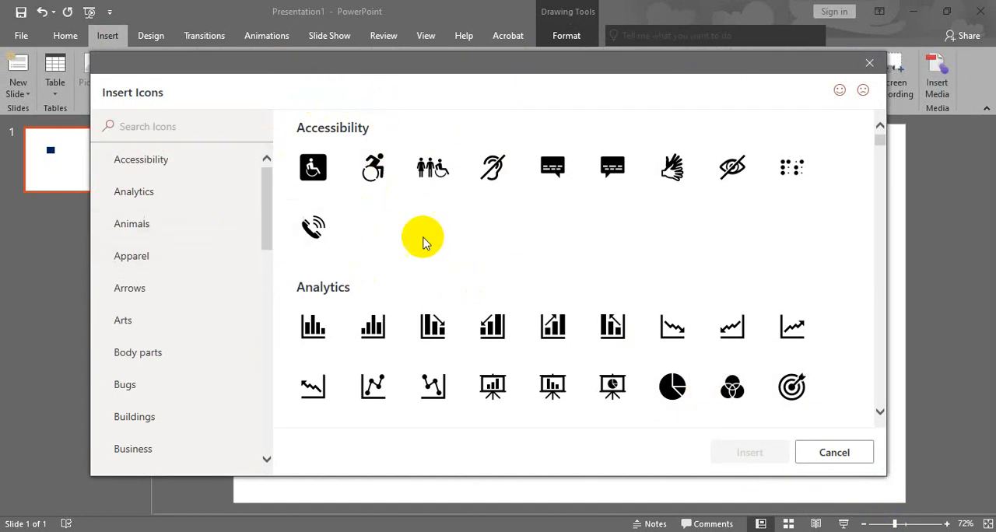
{"action": "scroll", "coordinate": [436, 269], "scroll_direction": "down", "scroll_amount": 2}
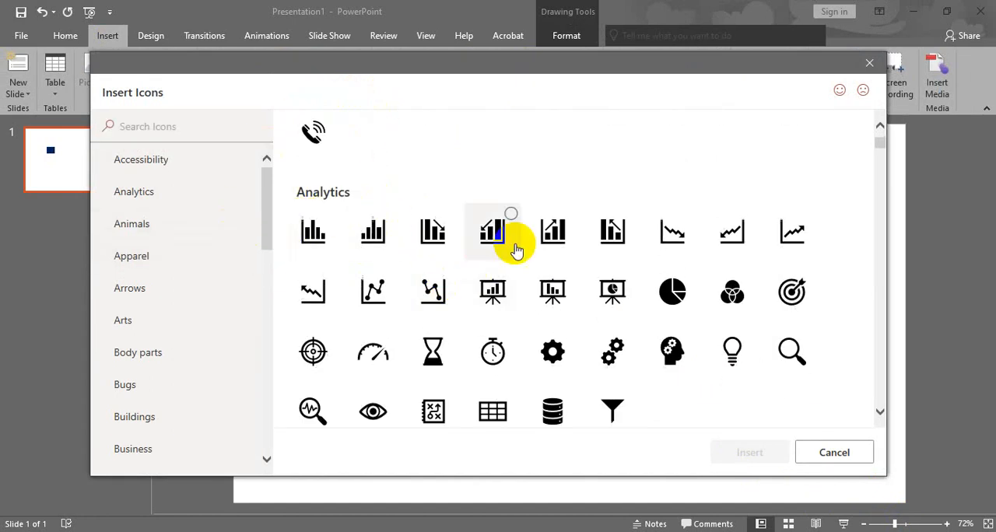
{"action": "scroll", "coordinate": [764, 230], "scroll_direction": "down", "scroll_amount": 3}
{"action": "left_click_drag", "start_coordinate": [880, 149], "coordinate": [882, 403]}
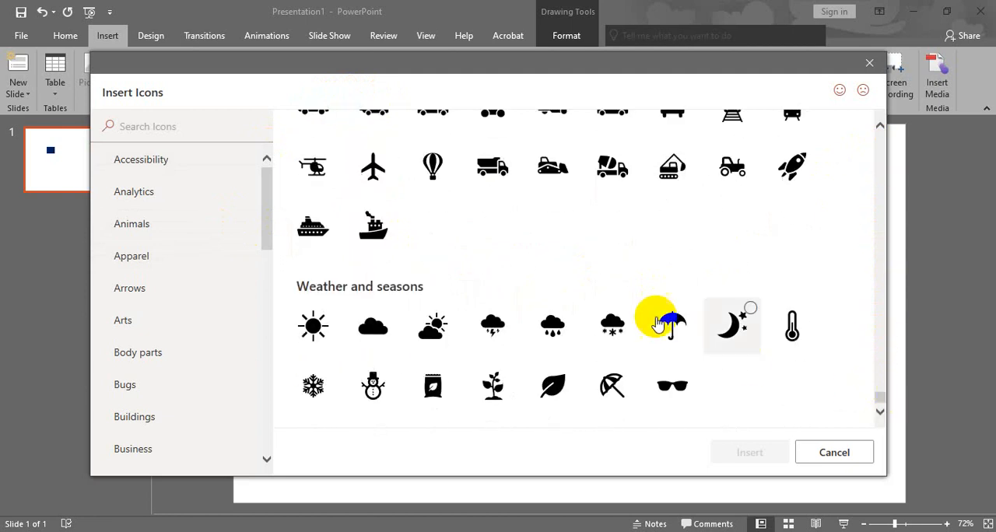
{"action": "scroll", "coordinate": [601, 278], "scroll_direction": "up", "scroll_amount": 2}
{"action": "scroll", "coordinate": [601, 278], "scroll_direction": "up", "scroll_amount": 10}
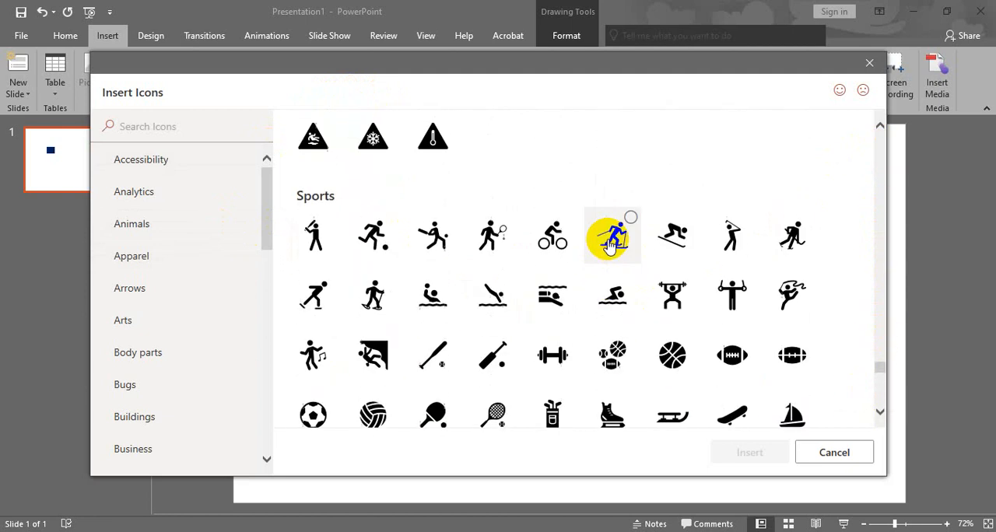
{"action": "scroll", "coordinate": [609, 243], "scroll_direction": "up", "scroll_amount": 15}
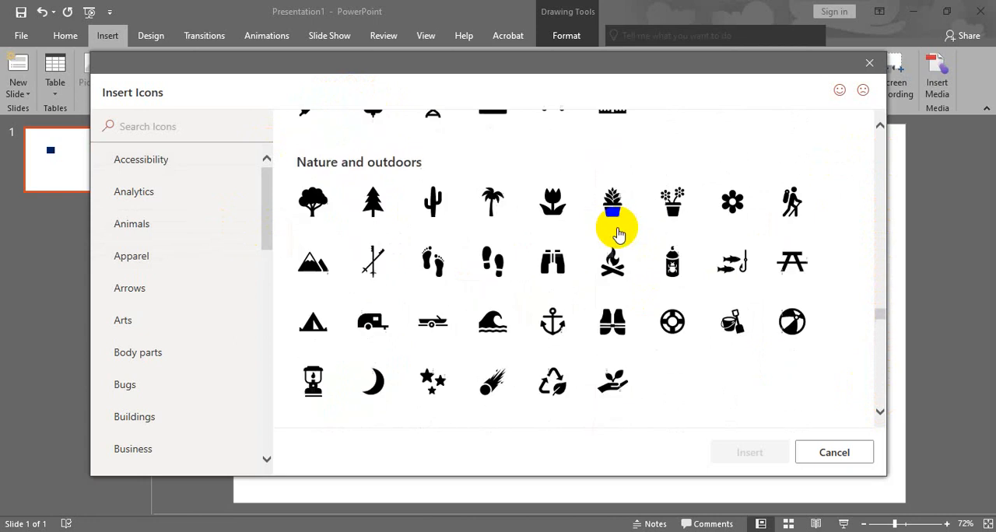
{"action": "scroll", "coordinate": [622, 225], "scroll_direction": "up", "scroll_amount": 15}
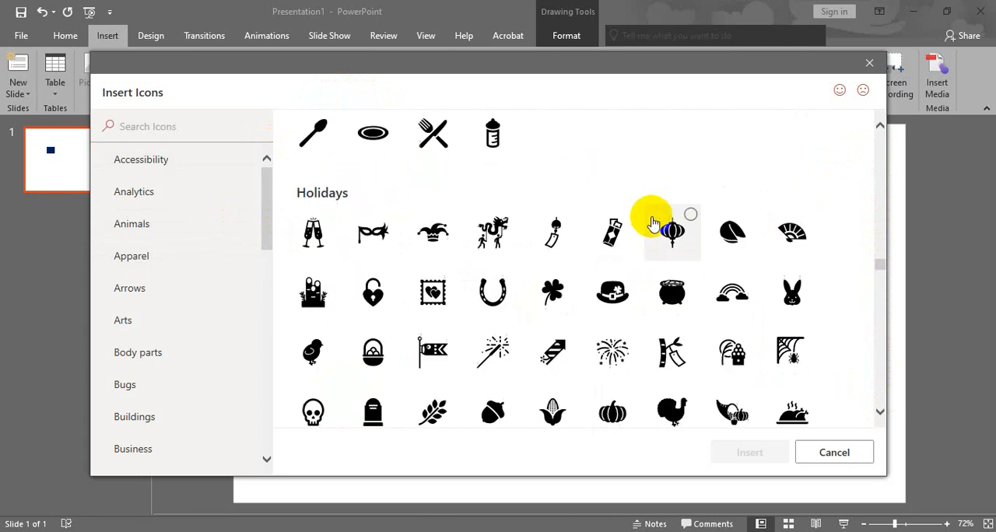
{"action": "scroll", "coordinate": [652, 220], "scroll_direction": "up", "scroll_amount": 12}
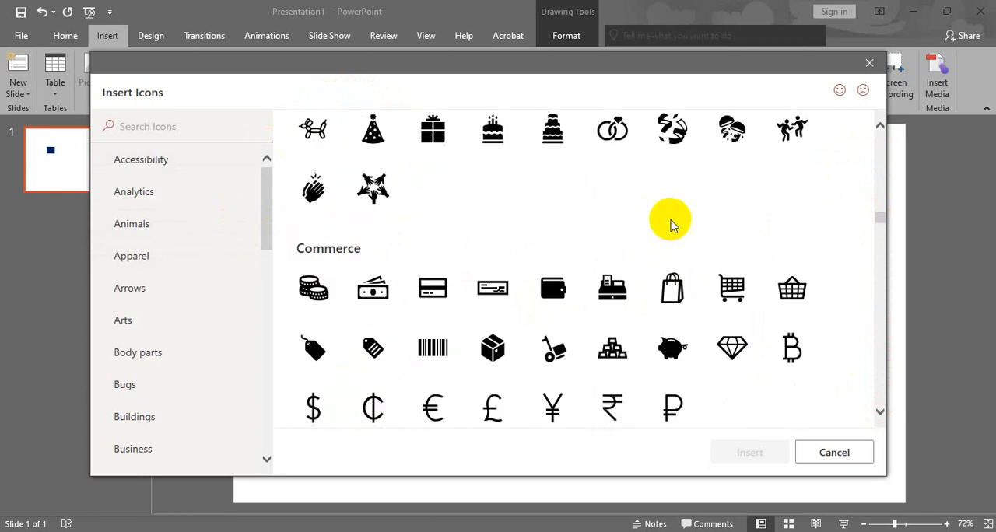
- Insert the phone receiver icon from the Communication category and move it onto the dark blue rectangle
{"action": "scroll", "coordinate": [671, 226], "scroll_direction": "down", "scroll_amount": 3}
{"action": "scroll", "coordinate": [674, 234], "scroll_direction": "down", "scroll_amount": 1}
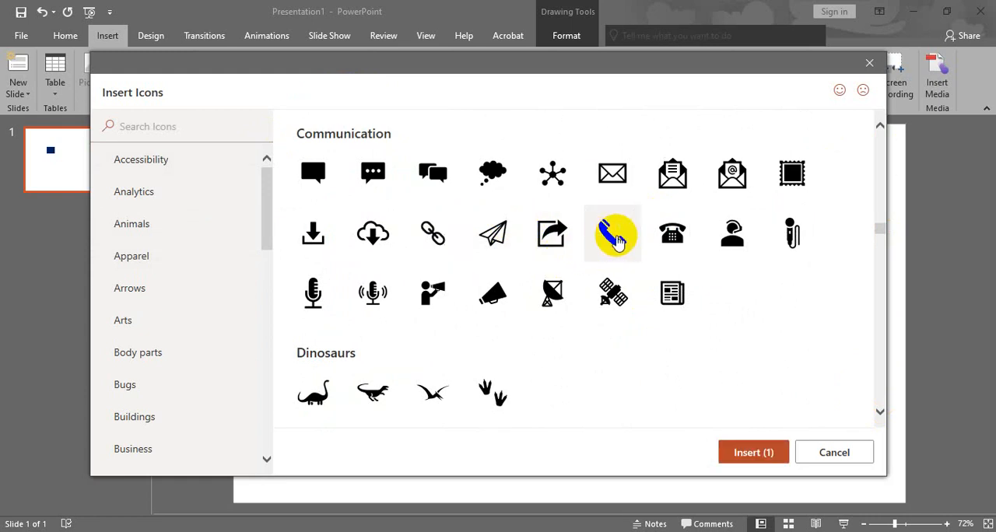
{"action": "left_click", "coordinate": [751, 452]}
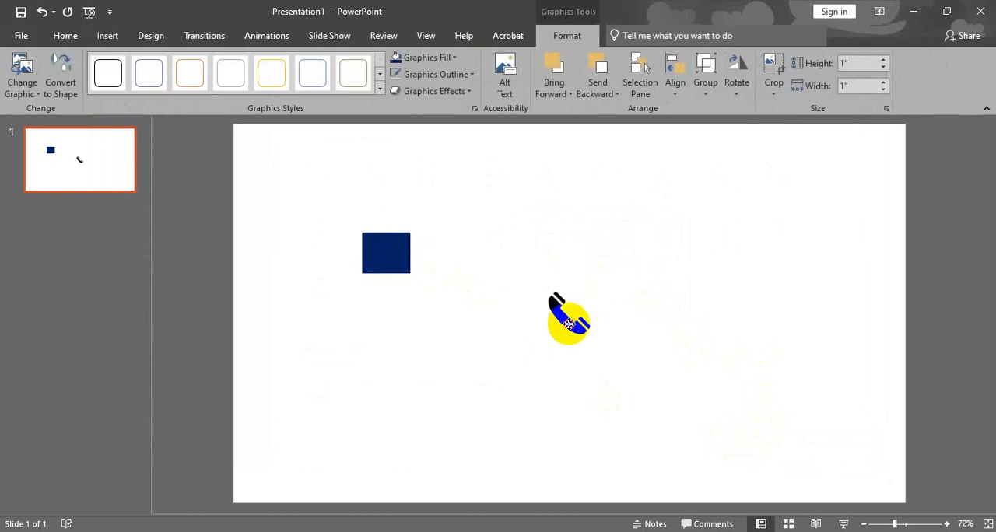
{"action": "left_click_drag", "start_coordinate": [569, 324], "coordinate": [405, 267]}
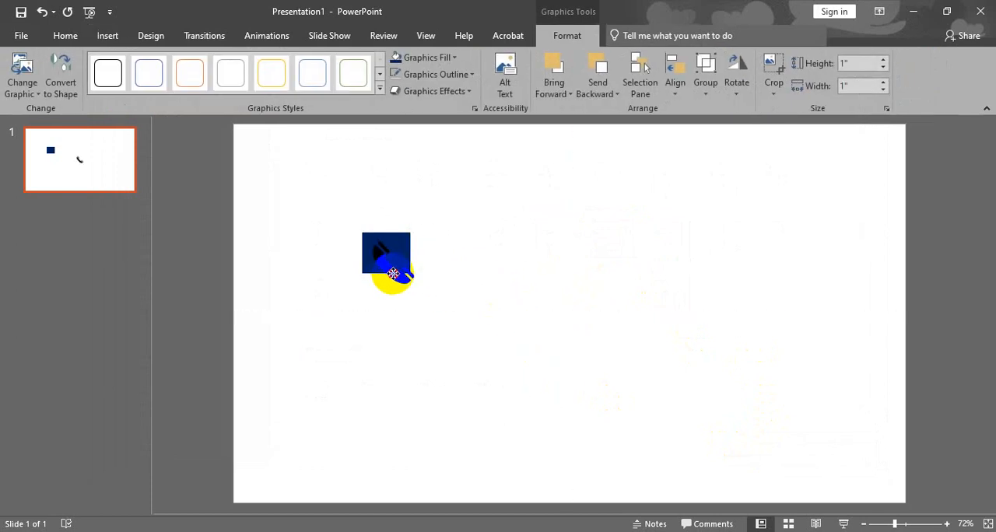
- Shrink the phone icon to about 0.56" square and place it inside the dark blue rectangle
{"action": "left_click_drag", "start_coordinate": [396, 274], "coordinate": [397, 275]}
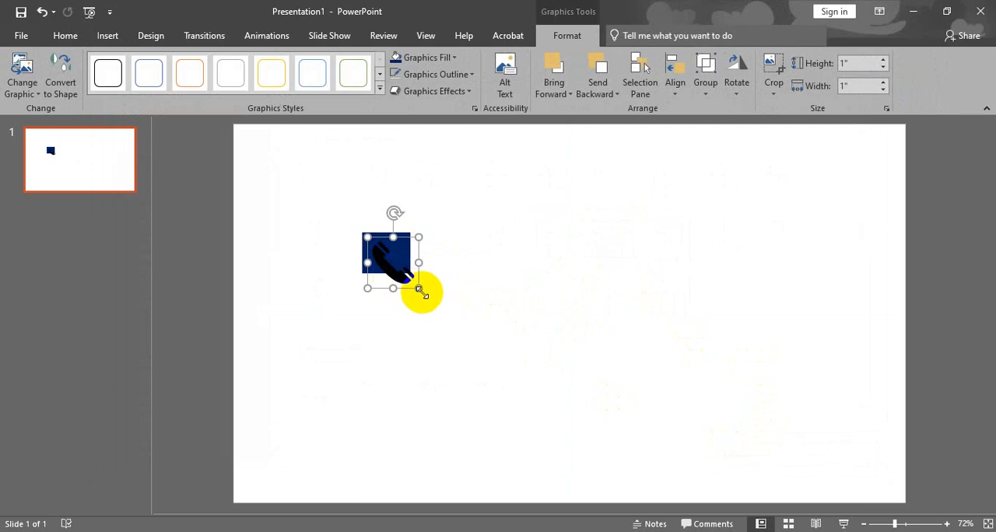
{"action": "left_click_drag", "start_coordinate": [420, 290], "coordinate": [397, 266]}
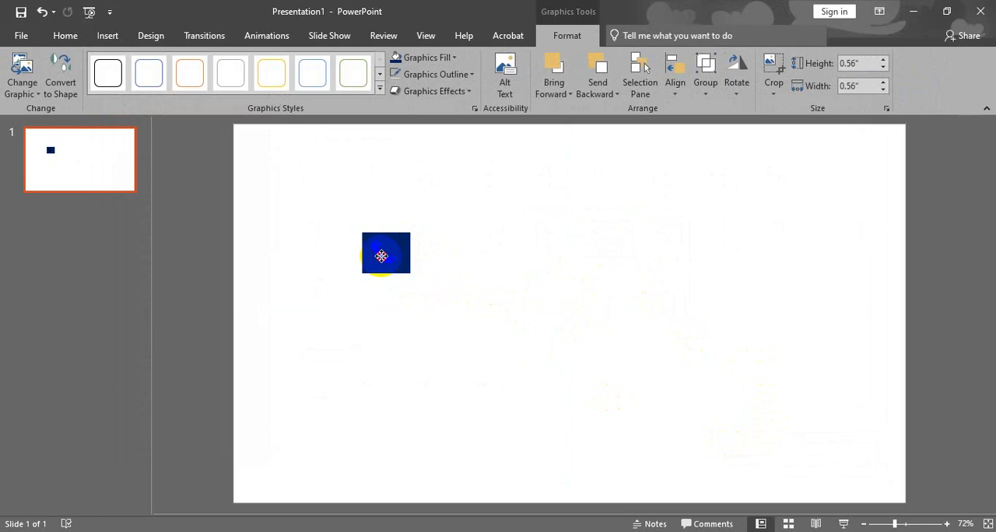
{"action": "left_click", "coordinate": [442, 258]}
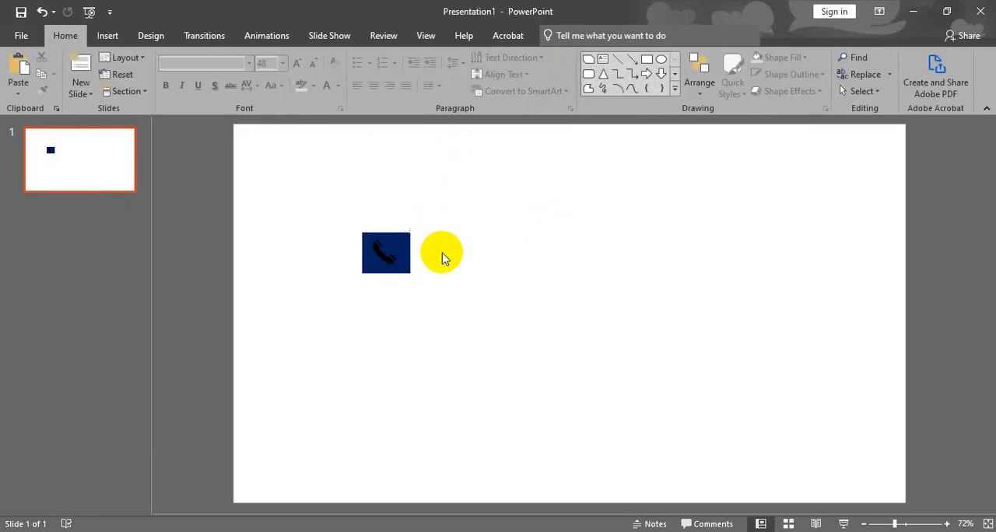
- Fill the phone icon with the white theme colour
{"action": "left_click", "coordinate": [394, 260]}
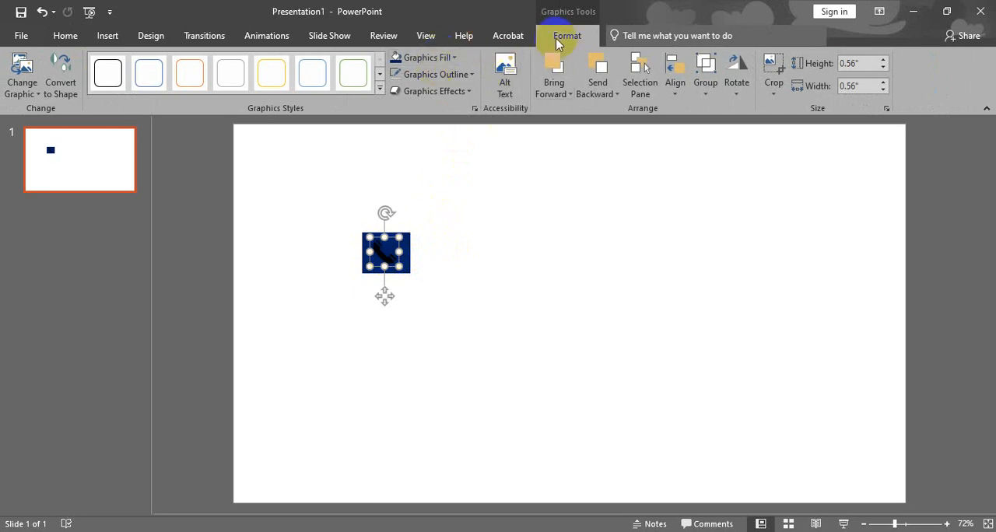
{"action": "left_click", "coordinate": [433, 59]}
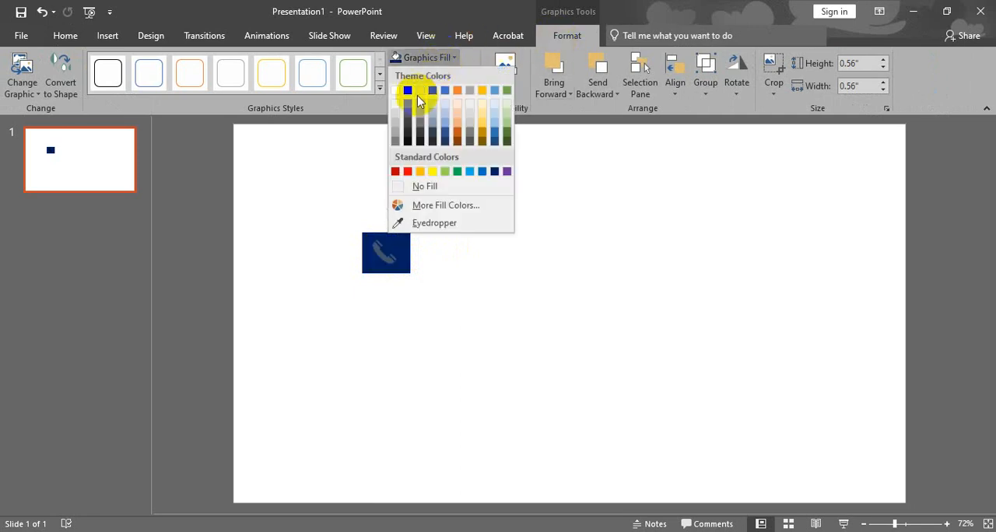
{"action": "left_click", "coordinate": [397, 91]}
{"action": "left_click", "coordinate": [434, 229]}
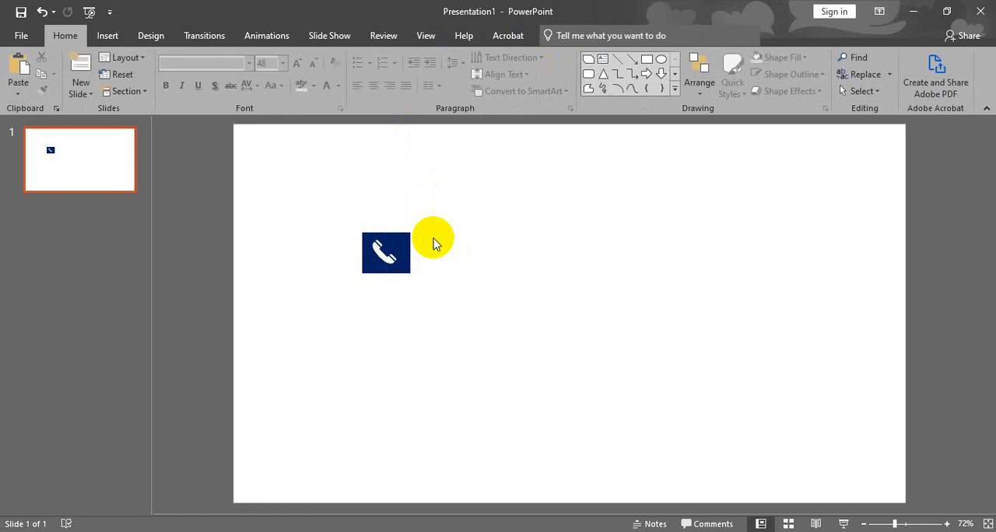
- Narrow the dark blue rectangle slightly from its right edge to fit more evenly around the phone icon
{"action": "left_click", "coordinate": [409, 246]}
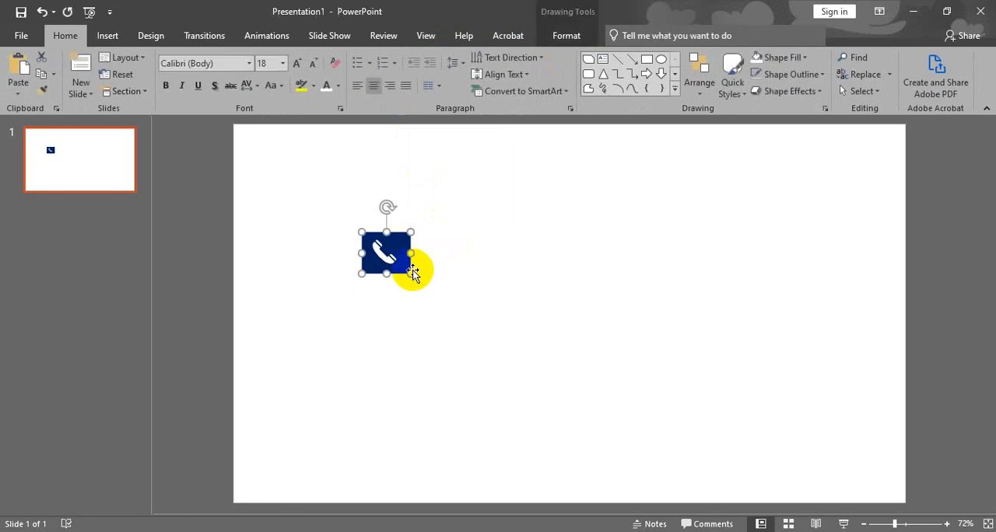
{"action": "left_click_drag", "start_coordinate": [414, 252], "coordinate": [408, 252]}
{"action": "left_click", "coordinate": [445, 244]}
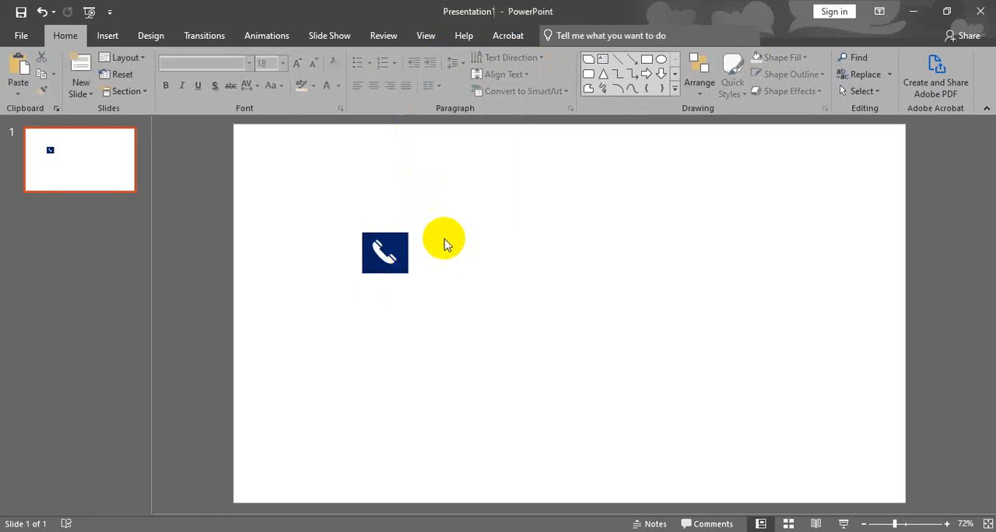
- Draw a circle about 0.91" in diameter to the right of the phone rectangle, at roughly the same height
{"action": "left_click", "coordinate": [105, 35]}
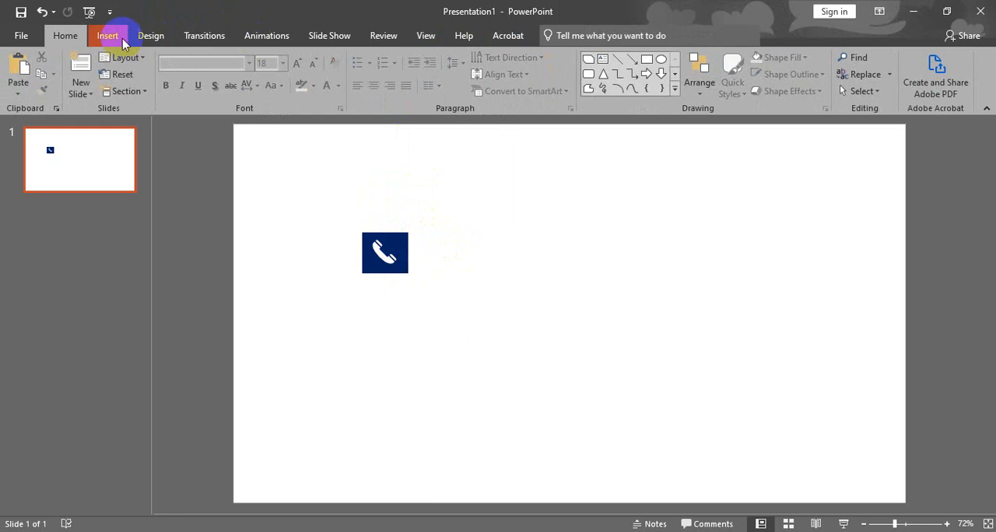
{"action": "left_click", "coordinate": [221, 94]}
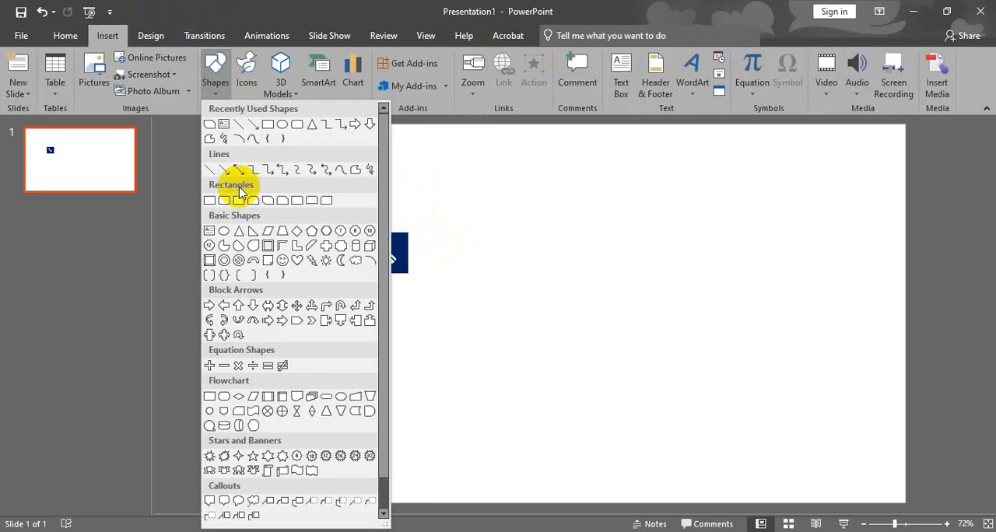
{"action": "left_click", "coordinate": [222, 229]}
{"action": "left_click_drag", "start_coordinate": [495, 238], "coordinate": [520, 252]}
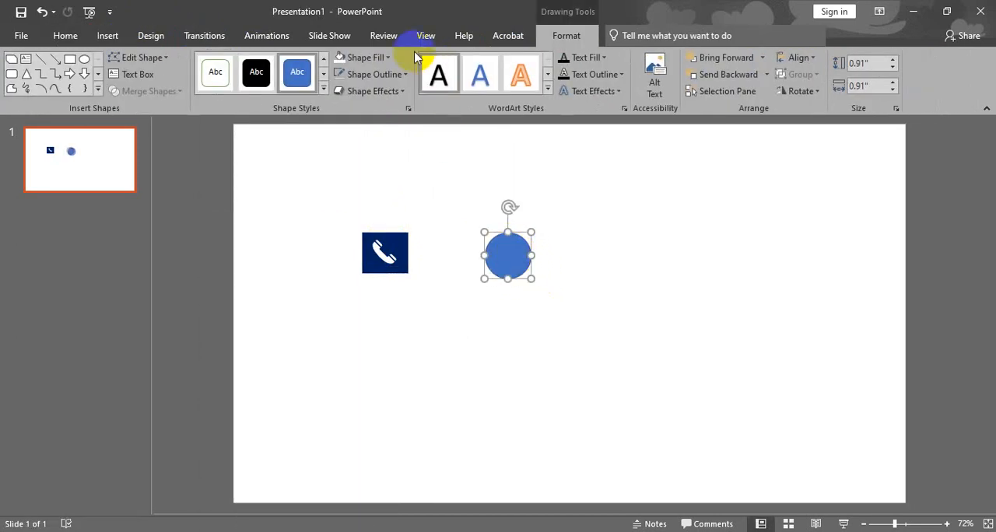
- Fill the circle with the darkest orange theme shade and remove its outline
{"action": "left_click", "coordinate": [375, 62]}
{"action": "left_click", "coordinate": [406, 142]}
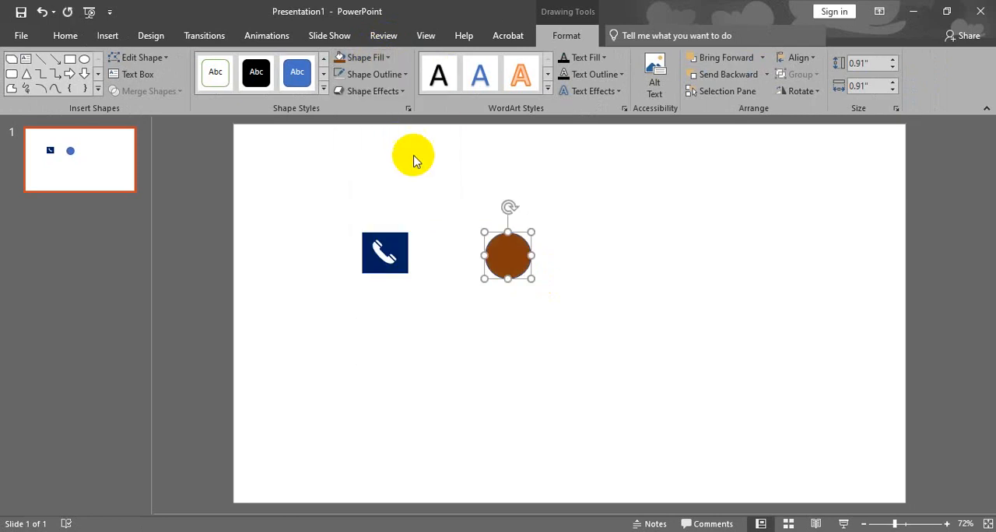
{"action": "left_click", "coordinate": [385, 78]}
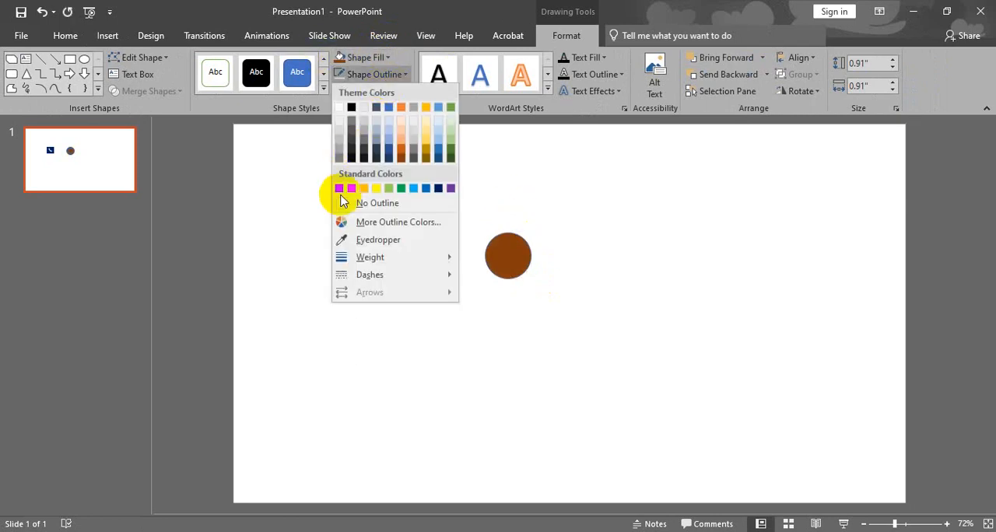
{"action": "left_click", "coordinate": [348, 204]}
- Insert the declining bar chart icon from the Analytics category and fit it inside the brown circle at about 0.74" square
{"action": "left_click", "coordinate": [107, 35]}
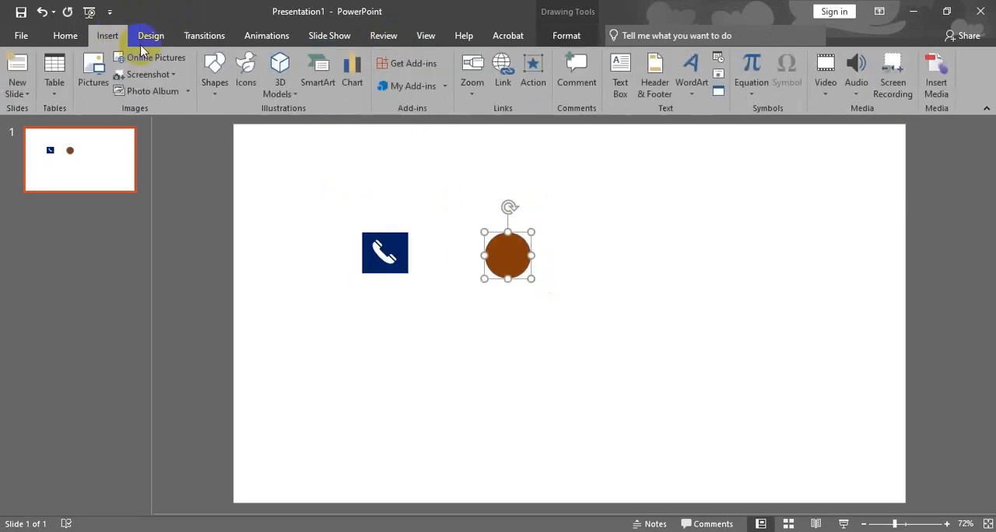
{"action": "left_click", "coordinate": [243, 79]}
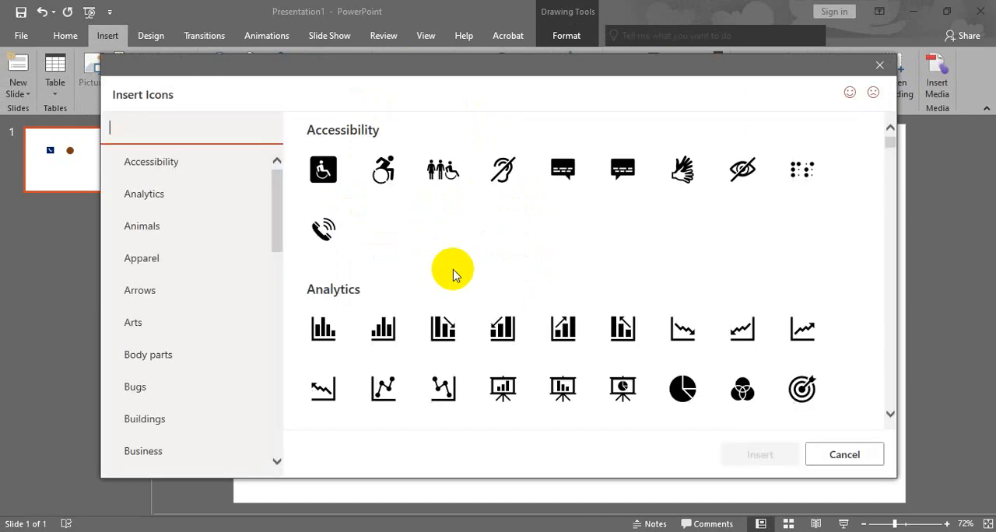
{"action": "left_click", "coordinate": [447, 333]}
{"action": "left_click", "coordinate": [760, 454]}
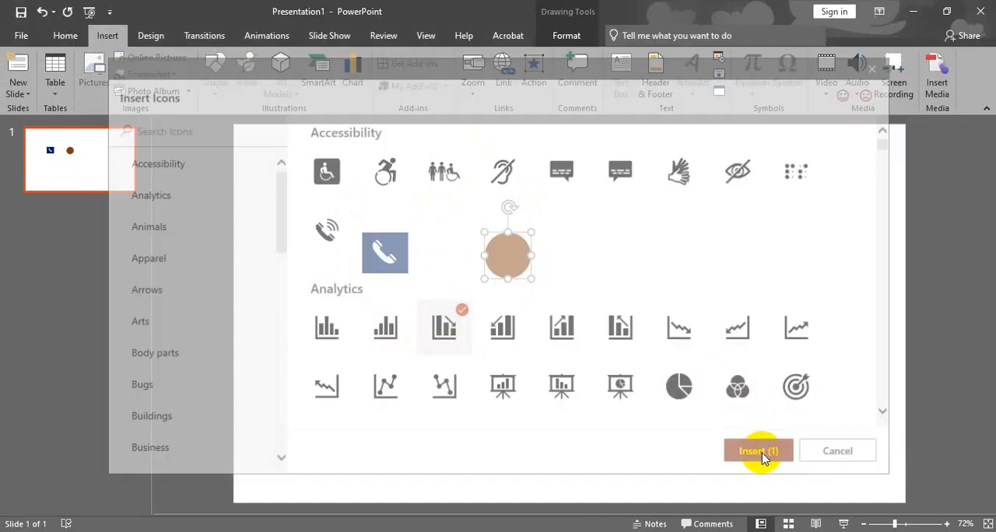
{"action": "left_click_drag", "start_coordinate": [574, 320], "coordinate": [515, 267]}
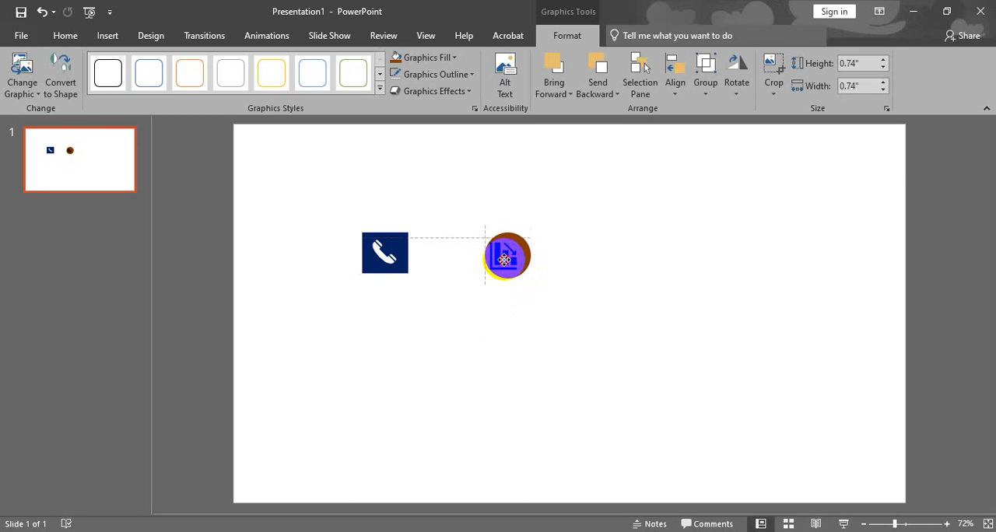
{"action": "key", "text": "ctrl+Right"}
{"action": "key", "text": "ctrl+Right"}
{"action": "key", "text": "ctrl+Right"}
{"action": "key", "text": "ctrl+Right"}
{"action": "key", "text": "ctrl+Right"}
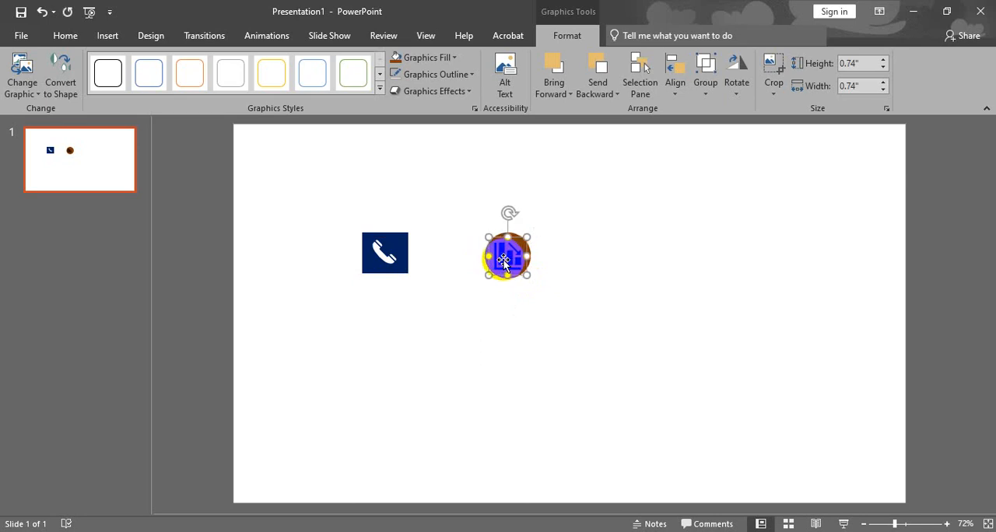
- Fill the bar chart icon with the white theme colour
{"action": "left_click", "coordinate": [421, 57]}
{"action": "left_click", "coordinate": [397, 86]}
{"action": "left_click", "coordinate": [608, 203]}
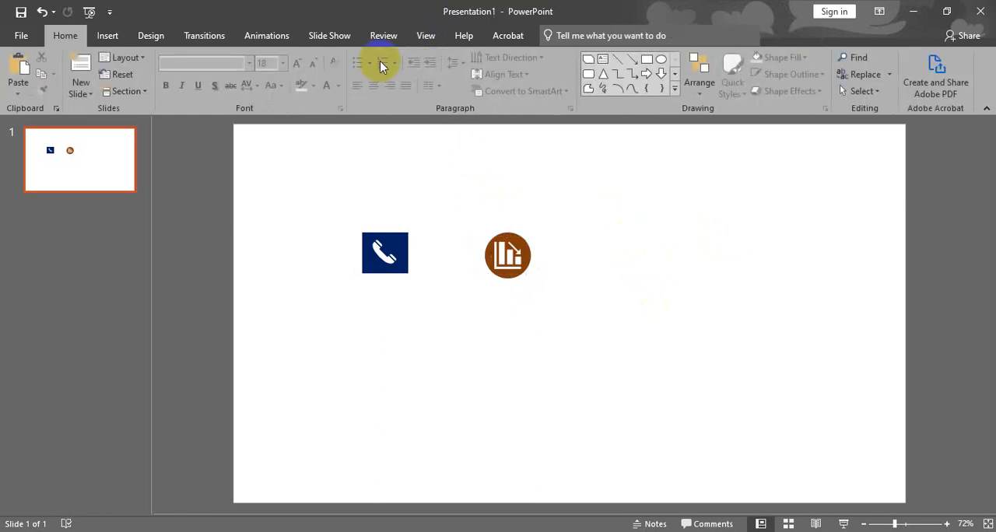
- Insert the play triangle icon from the Interface category of the icon library
{"action": "left_click", "coordinate": [109, 35]}
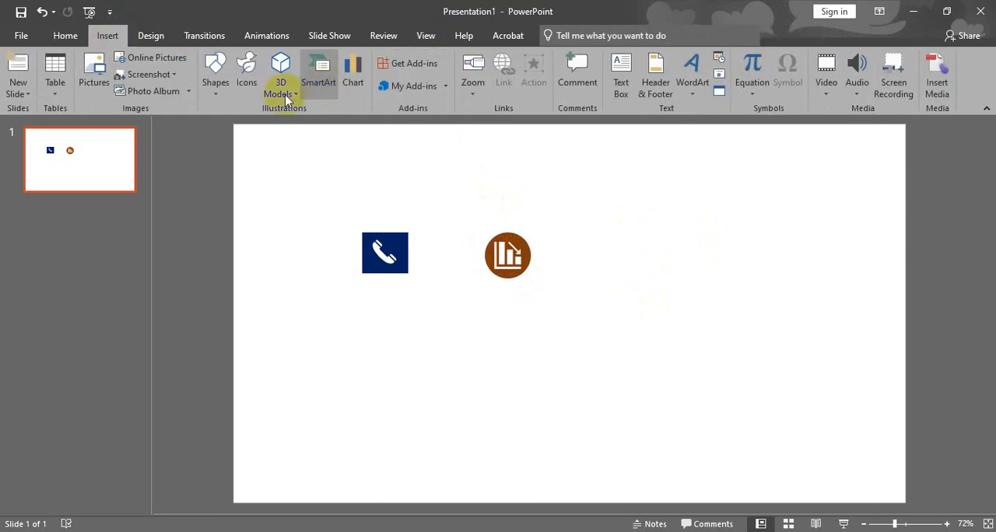
{"action": "left_click", "coordinate": [243, 79]}
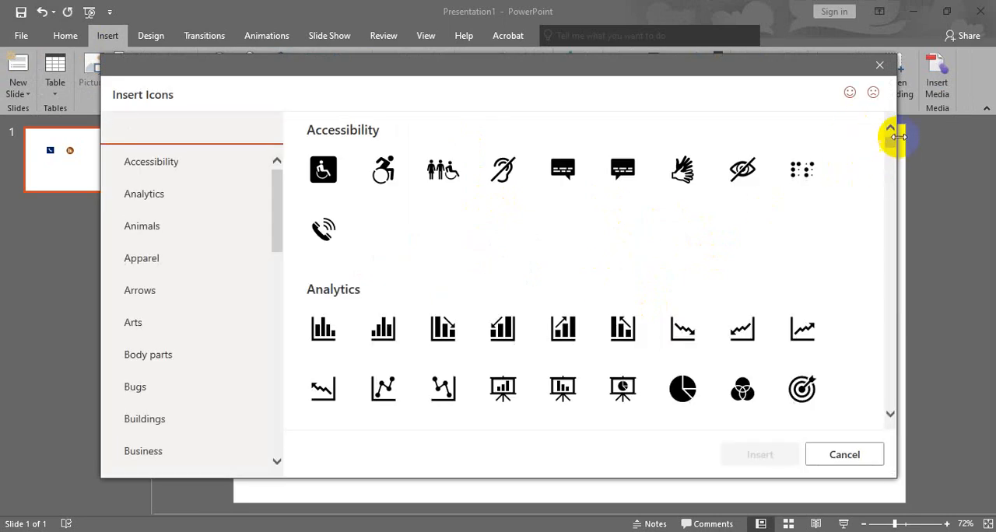
{"action": "left_click_drag", "start_coordinate": [890, 147], "coordinate": [890, 285]}
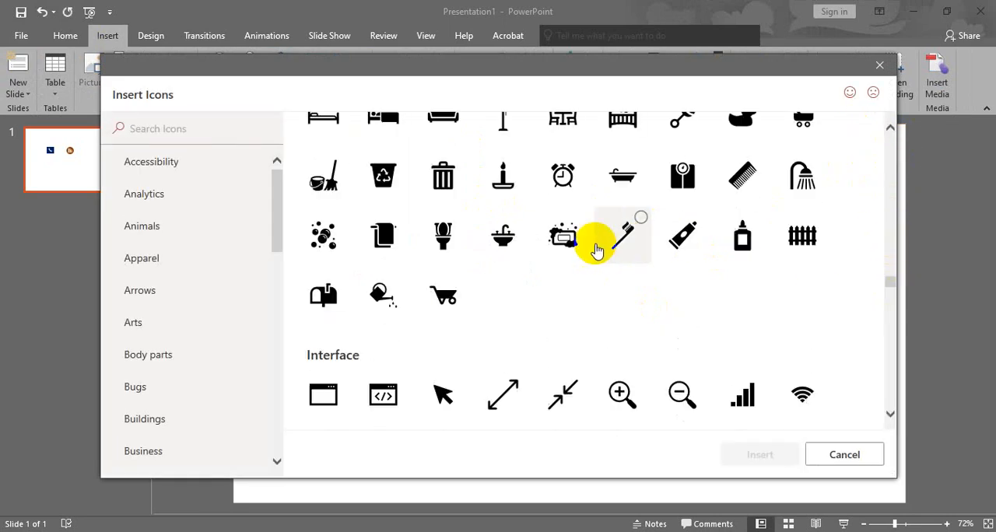
{"action": "scroll", "coordinate": [520, 315], "scroll_direction": "down", "scroll_amount": 10}
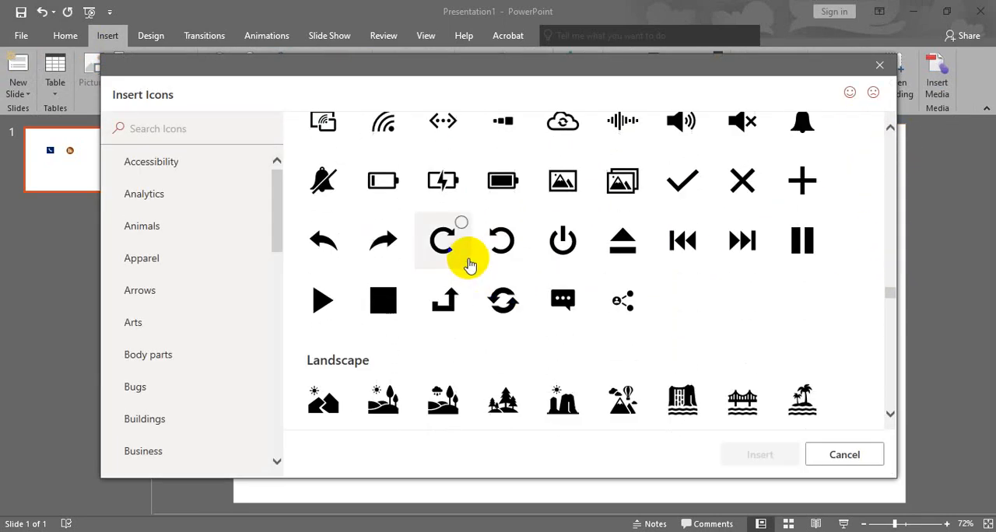
{"action": "scroll", "coordinate": [379, 300], "scroll_direction": "down", "scroll_amount": 3}
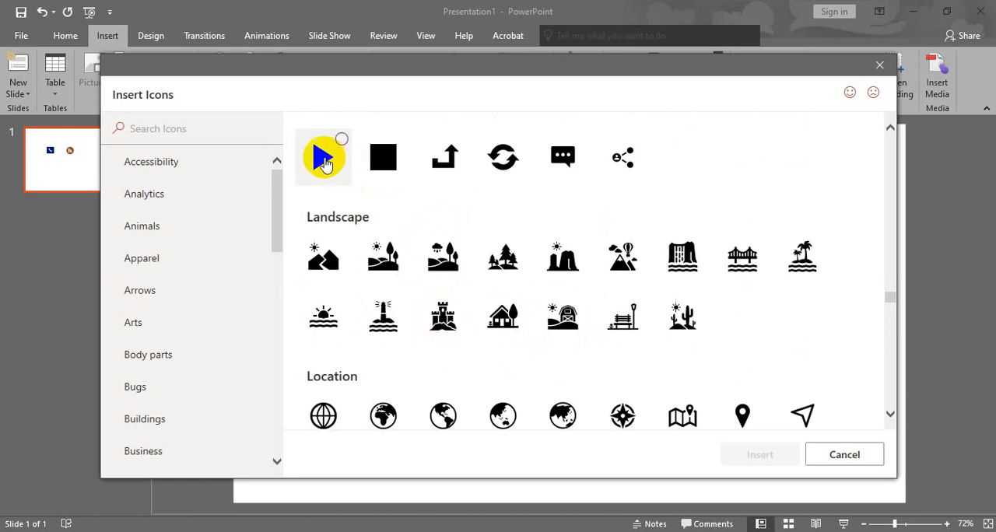
{"action": "left_click", "coordinate": [322, 157]}
{"action": "left_click", "coordinate": [763, 455]}
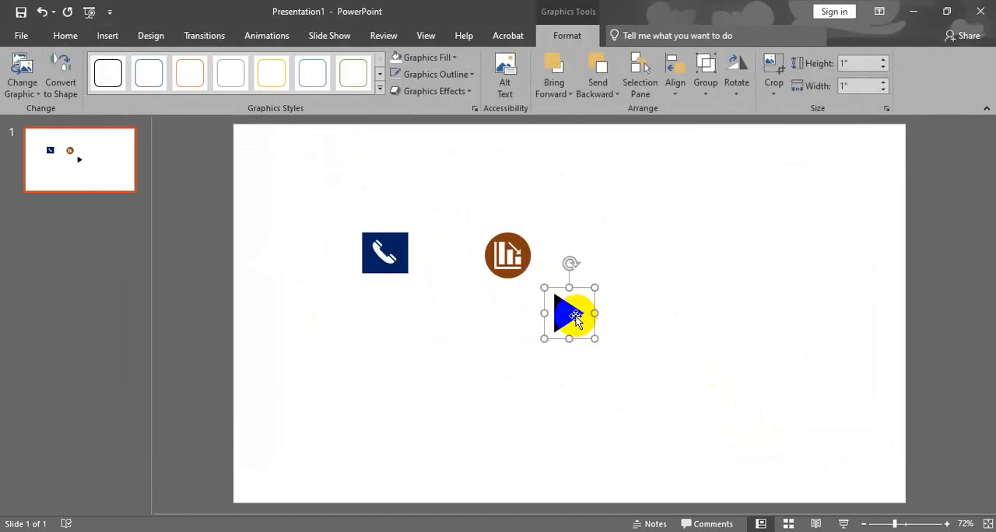
- Fill the play icon with the standard red and move it beside the brown circle, in line with the other elements
{"action": "left_click", "coordinate": [444, 58]}
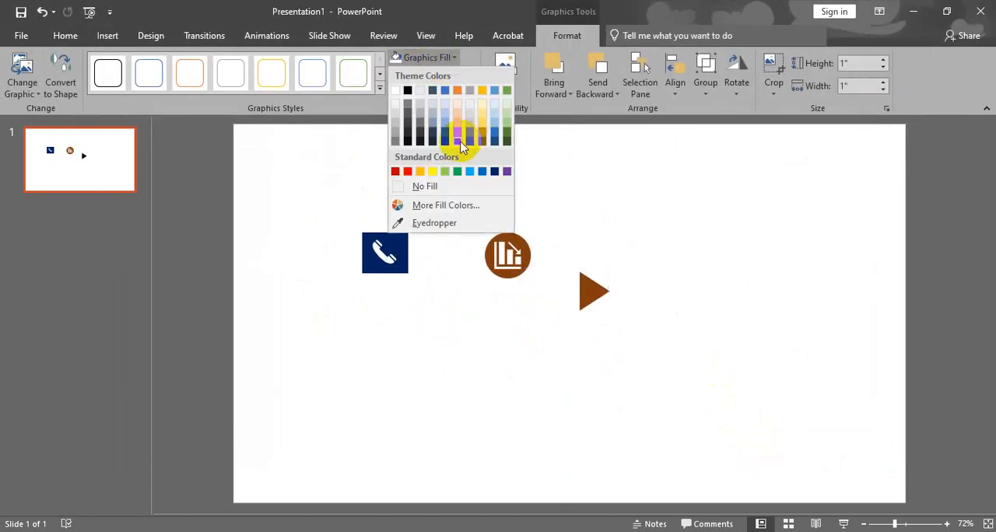
{"action": "left_click", "coordinate": [459, 149]}
{"action": "left_click", "coordinate": [444, 59]}
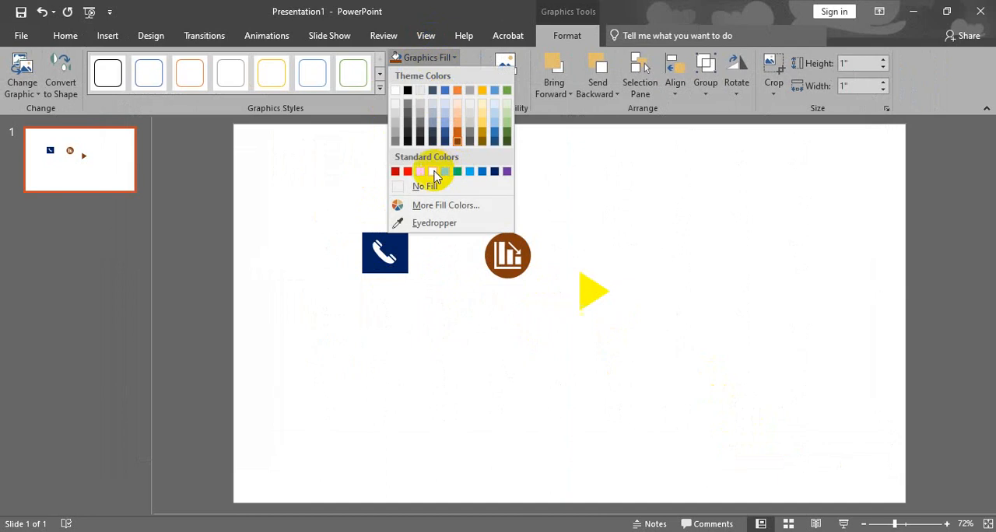
{"action": "left_click", "coordinate": [409, 172]}
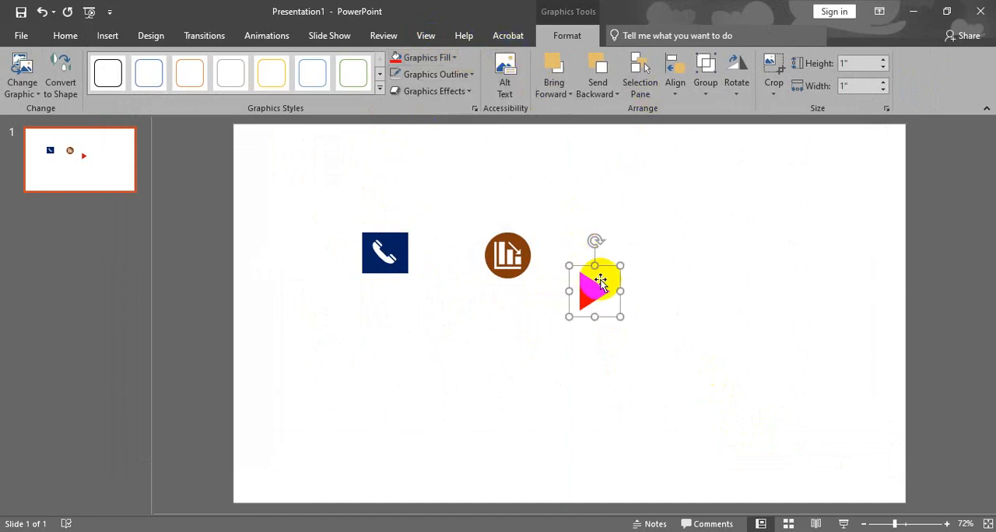
{"action": "left_click_drag", "start_coordinate": [597, 288], "coordinate": [584, 257]}
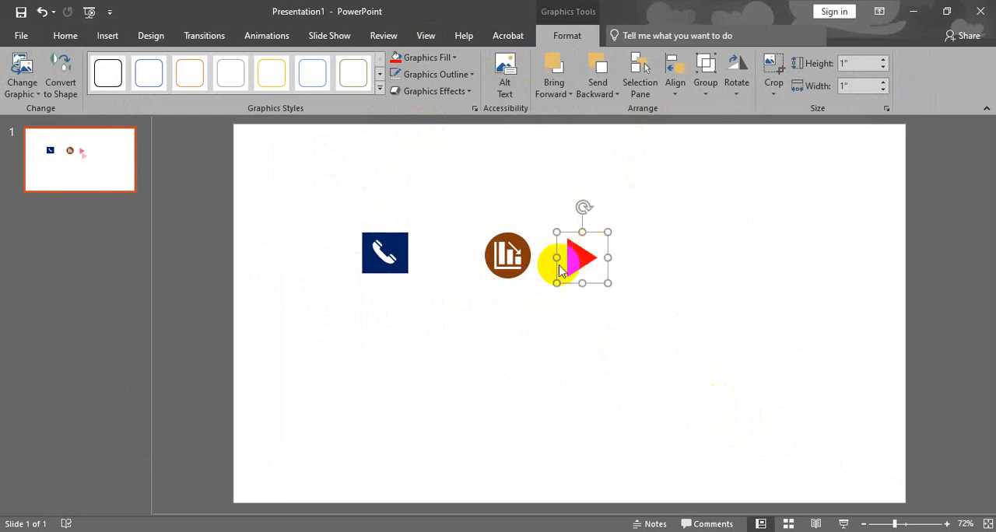